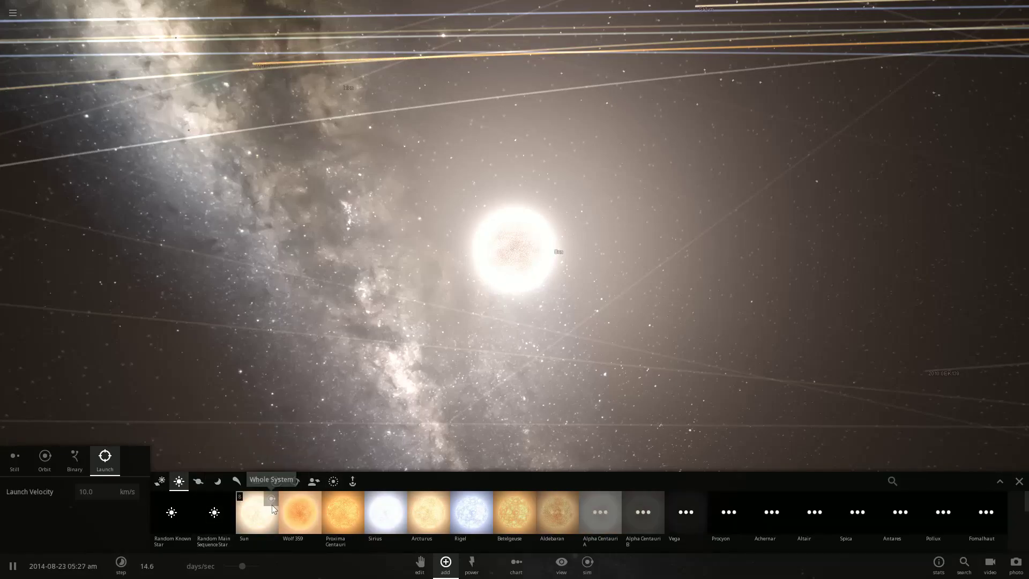
Step: Launch a star into the solar system from the canvas in Add > Stars Launch mode
{"action": "left_click", "coordinate": [550, 258]}
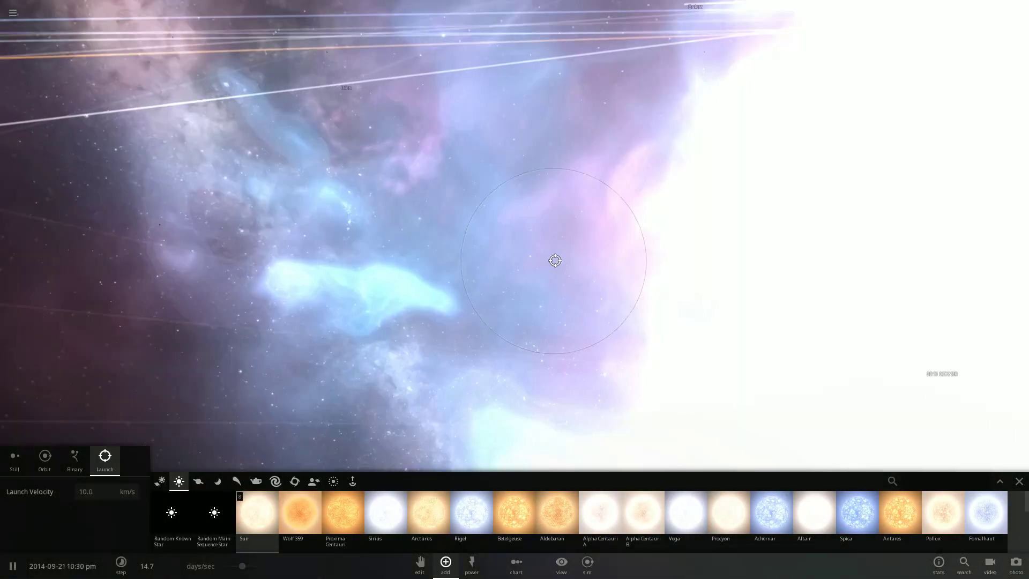
{"action": "scroll", "coordinate": [558, 261], "scroll_direction": "down", "scroll_amount": 3}
{"action": "scroll", "coordinate": [558, 269], "scroll_direction": "down", "scroll_amount": 3}
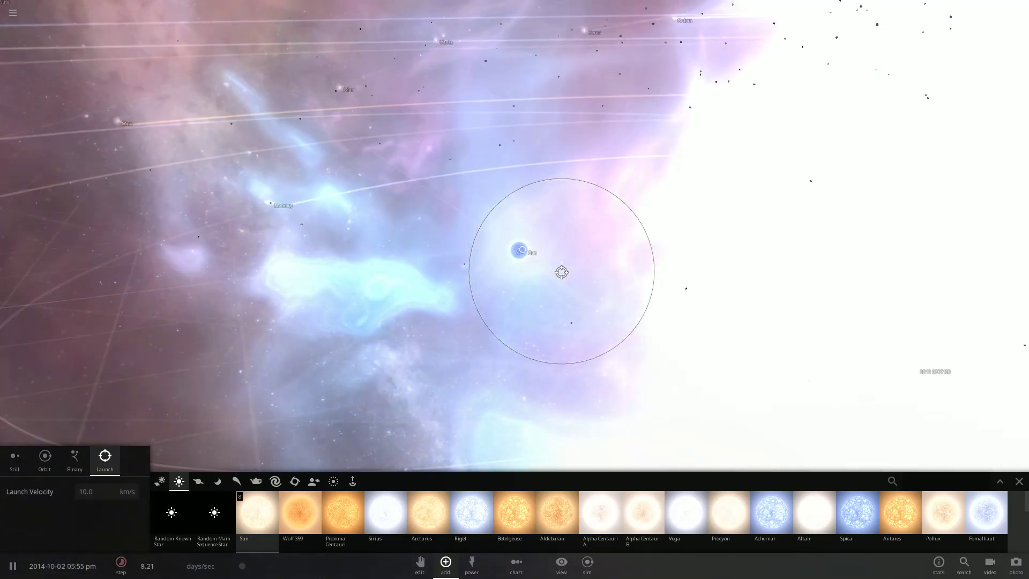
{"action": "scroll", "coordinate": [558, 271], "scroll_direction": "down", "scroll_amount": 3}
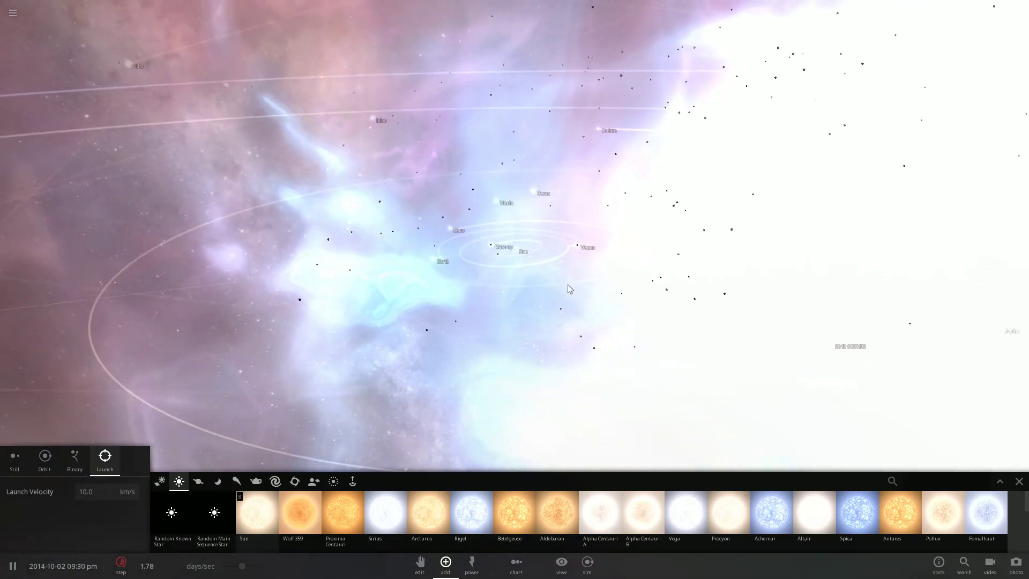
{"action": "scroll", "coordinate": [569, 286], "scroll_direction": "down", "scroll_amount": 3}
{"action": "scroll", "coordinate": [568, 287], "scroll_direction": "down", "scroll_amount": 3}
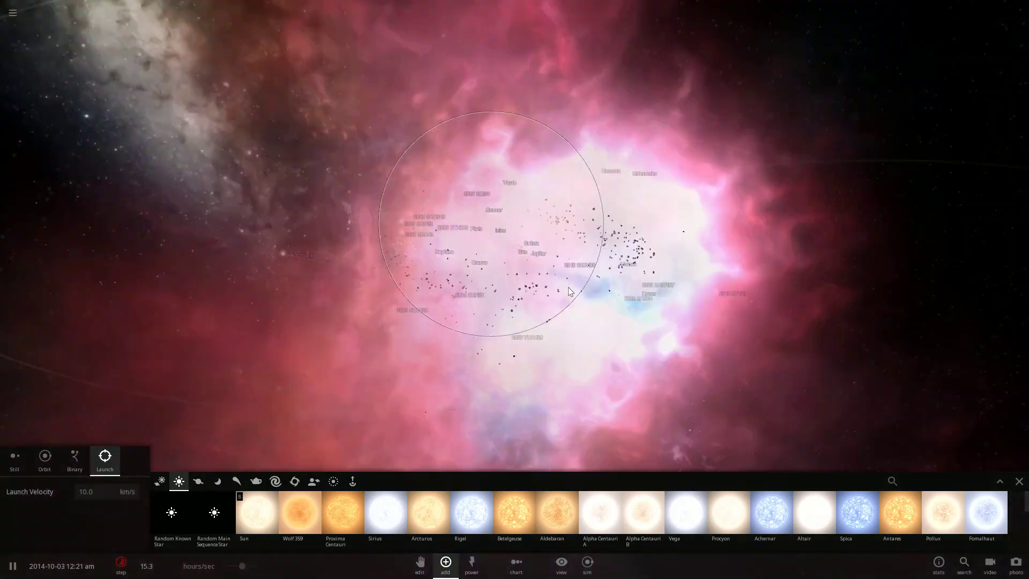
{"action": "scroll", "coordinate": [568, 287], "scroll_direction": "down", "scroll_amount": 2}
{"action": "scroll", "coordinate": [569, 288], "scroll_direction": "up", "scroll_amount": 3}
{"action": "scroll", "coordinate": [568, 289], "scroll_direction": "up", "scroll_amount": 3}
{"action": "scroll", "coordinate": [555, 279], "scroll_direction": "up", "scroll_amount": 3}
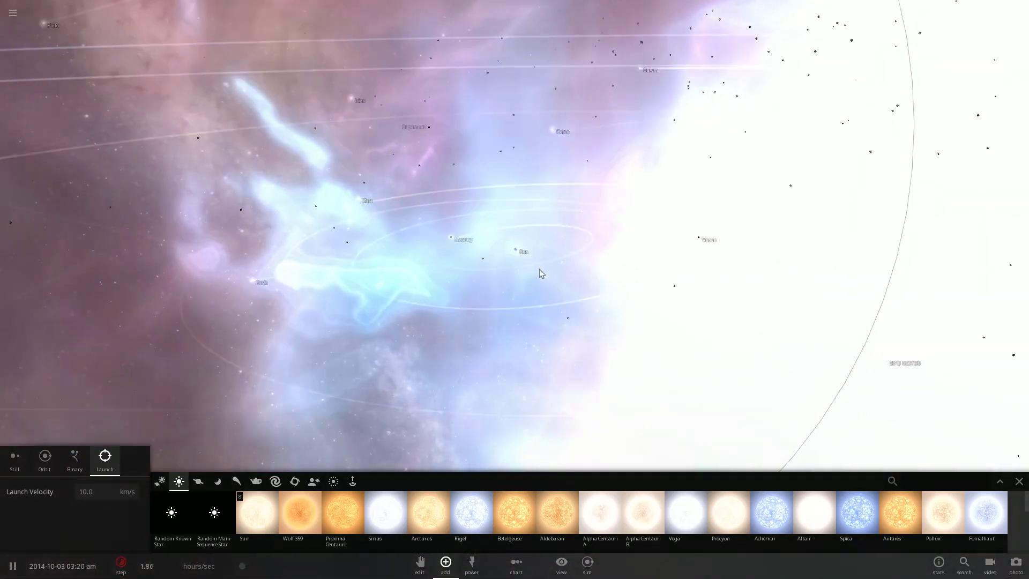
{"action": "scroll", "coordinate": [530, 260], "scroll_direction": "up", "scroll_amount": 3}
{"action": "scroll", "coordinate": [563, 257], "scroll_direction": "up", "scroll_amount": 2}
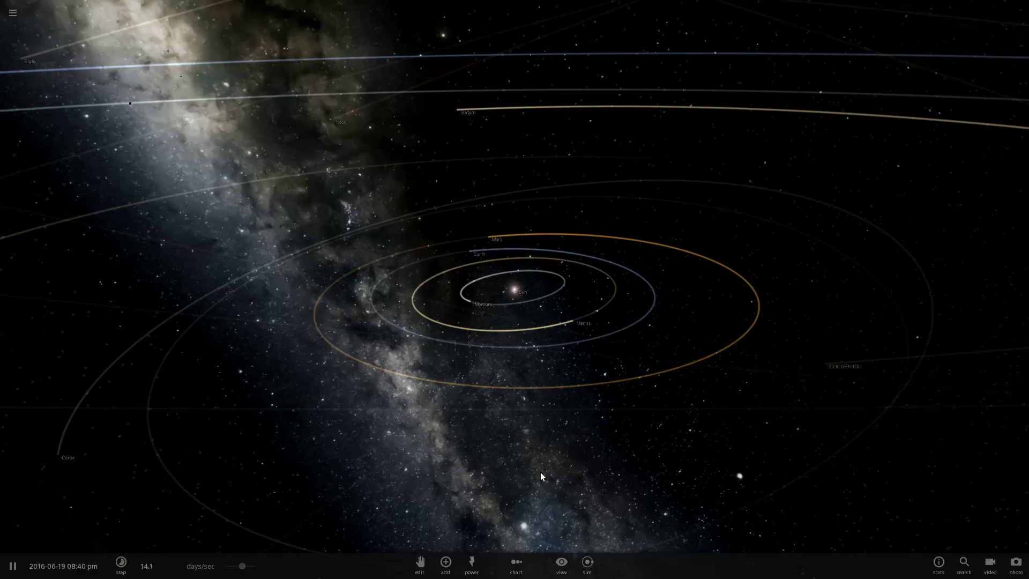
{"action": "scroll", "coordinate": [533, 425], "scroll_direction": "up", "scroll_amount": 5}
{"action": "scroll", "coordinate": [525, 426], "scroll_direction": "up", "scroll_amount": 5}
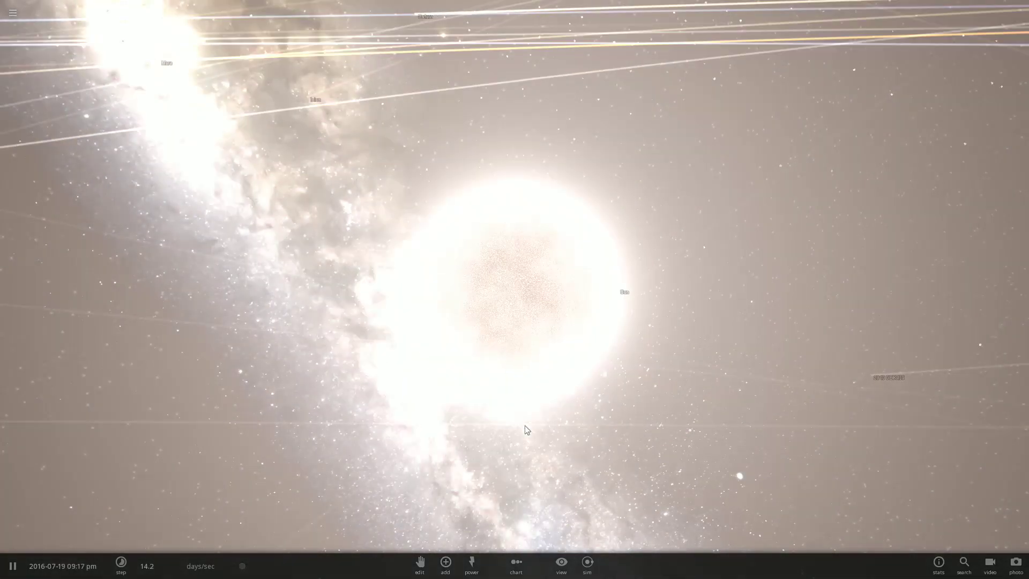
{"action": "scroll", "coordinate": [526, 425], "scroll_direction": "down", "scroll_amount": 5}
{"action": "scroll", "coordinate": [525, 427], "scroll_direction": "down", "scroll_amount": 5}
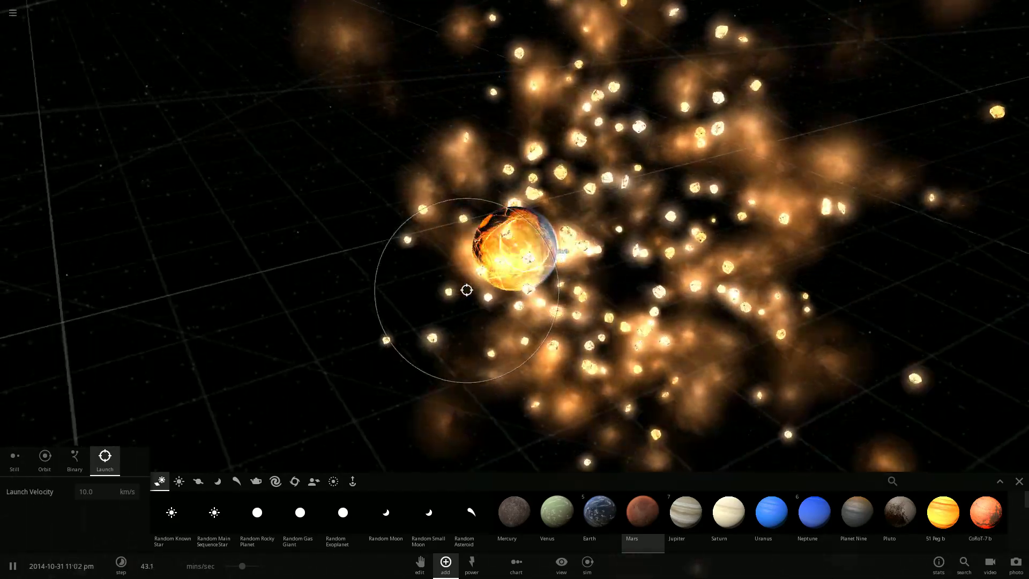
Step: Close the Add panel, rotate the view around the system, and switch placement to Orbit mode
{"action": "key", "text": "Escape"}
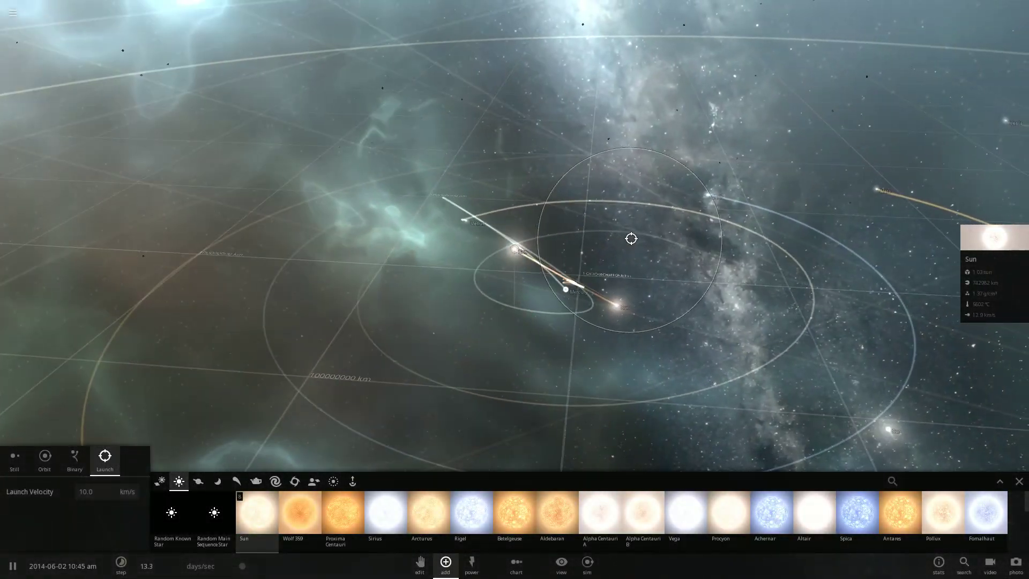
{"action": "left_click_drag", "start_coordinate": [631, 238], "coordinate": [721, 335]}
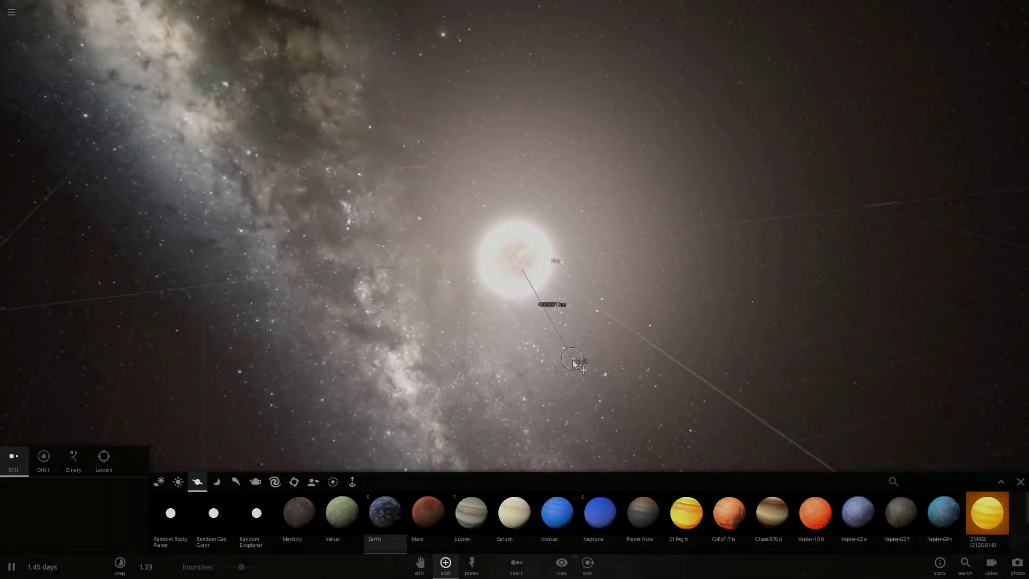
{"action": "scroll", "coordinate": [572, 362], "scroll_direction": "down", "scroll_amount": 3}
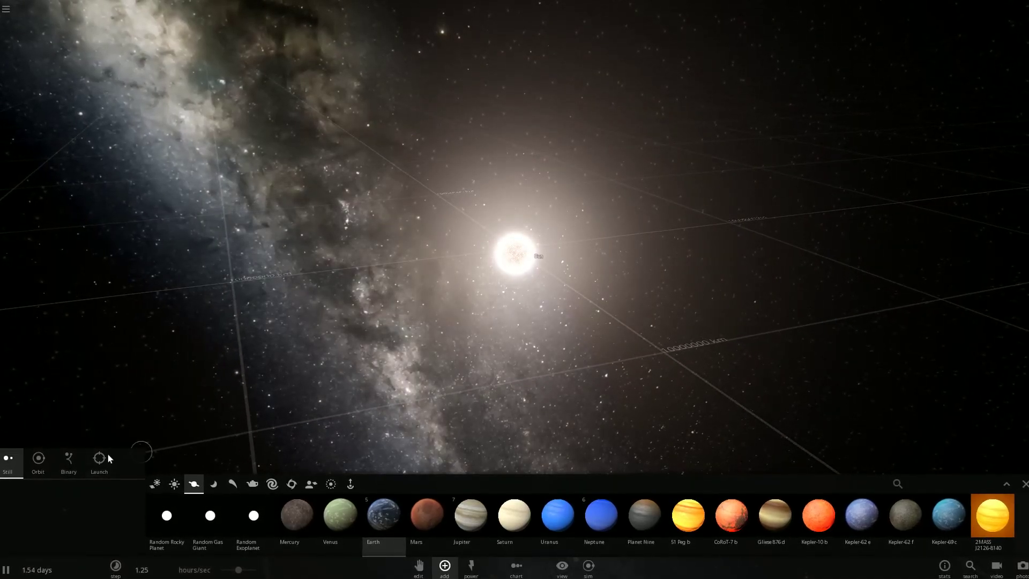
{"action": "left_click", "coordinate": [46, 473]}
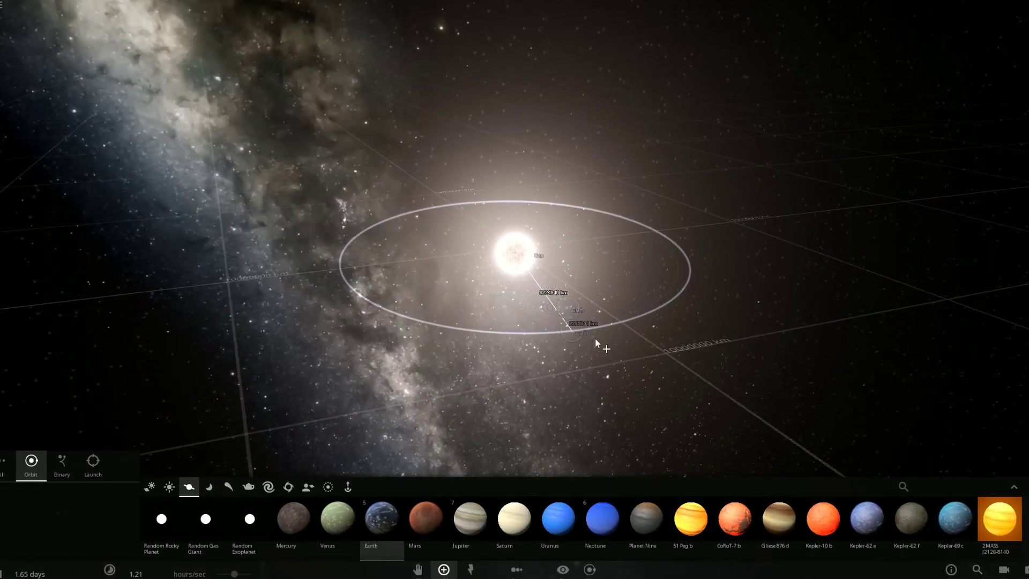
Step: Add four Earths orbiting the Sun, two of them close to it
{"action": "left_click", "coordinate": [666, 302]}
{"action": "left_click", "coordinate": [658, 280]}
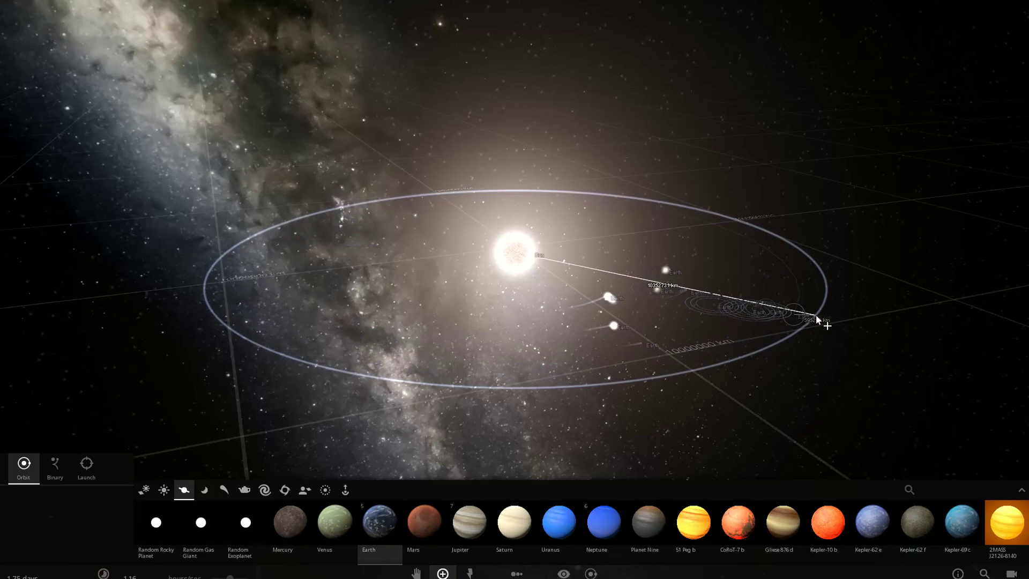
{"action": "left_click", "coordinate": [563, 297]}
{"action": "left_click", "coordinate": [524, 299]}
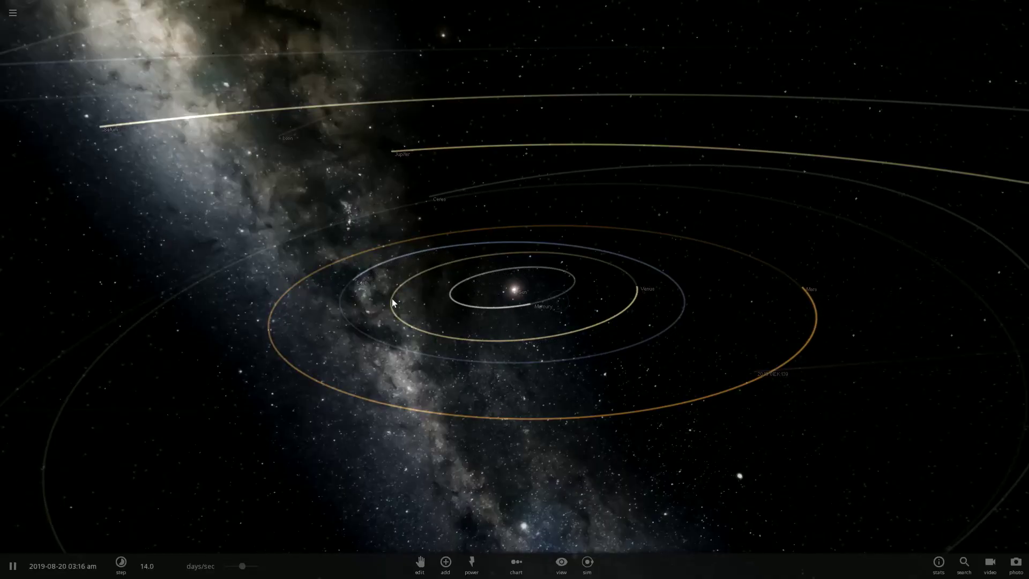
Step: Focus on Earth, slow time to minutes per second, and orbit to its daylit side
{"action": "double_click", "coordinate": [345, 301]}
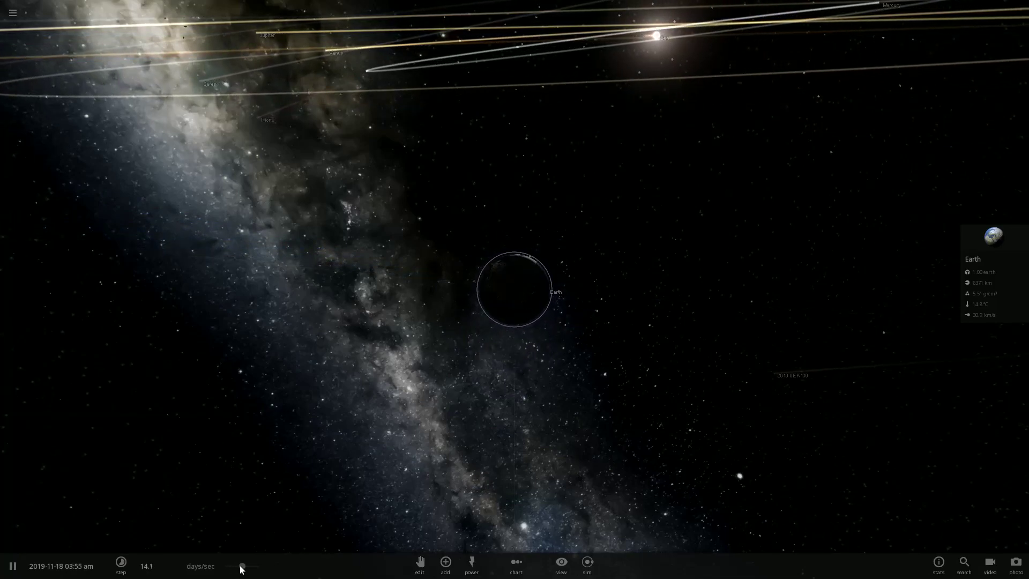
{"action": "left_click_drag", "start_coordinate": [242, 566], "coordinate": [188, 569]}
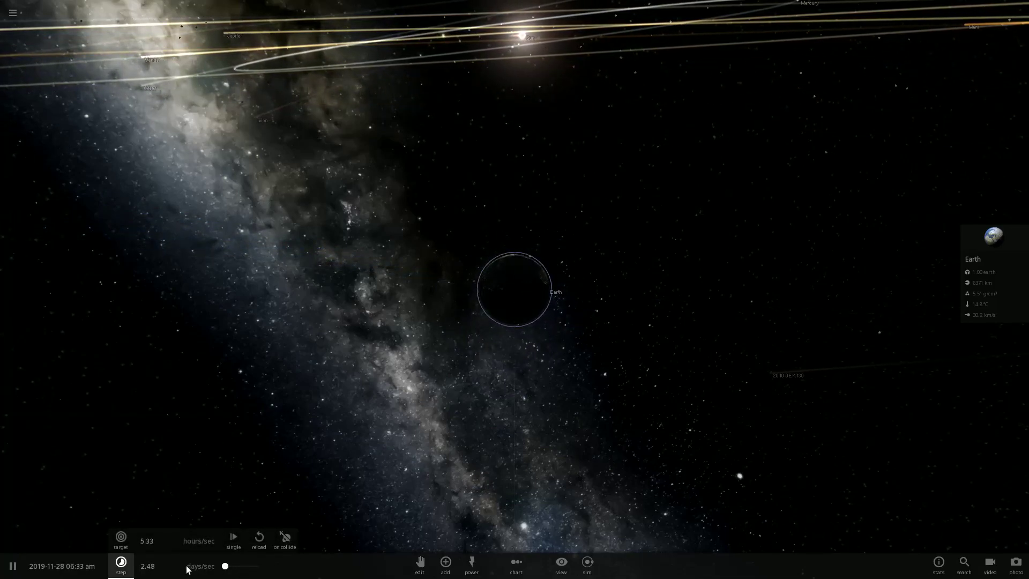
{"action": "scroll", "coordinate": [522, 351], "scroll_direction": "up", "scroll_amount": 5}
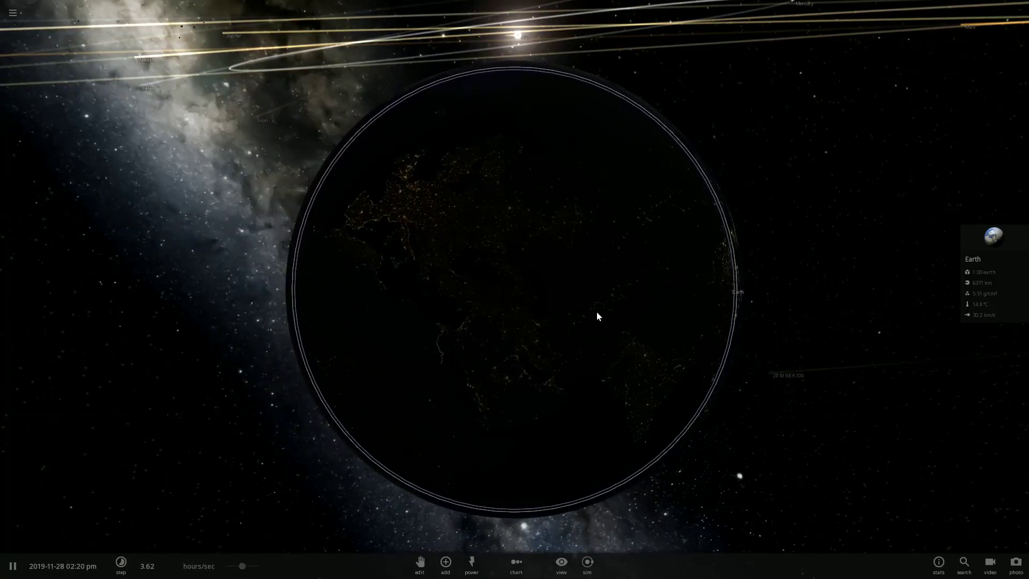
{"action": "left_click_drag", "start_coordinate": [244, 569], "coordinate": [197, 570]}
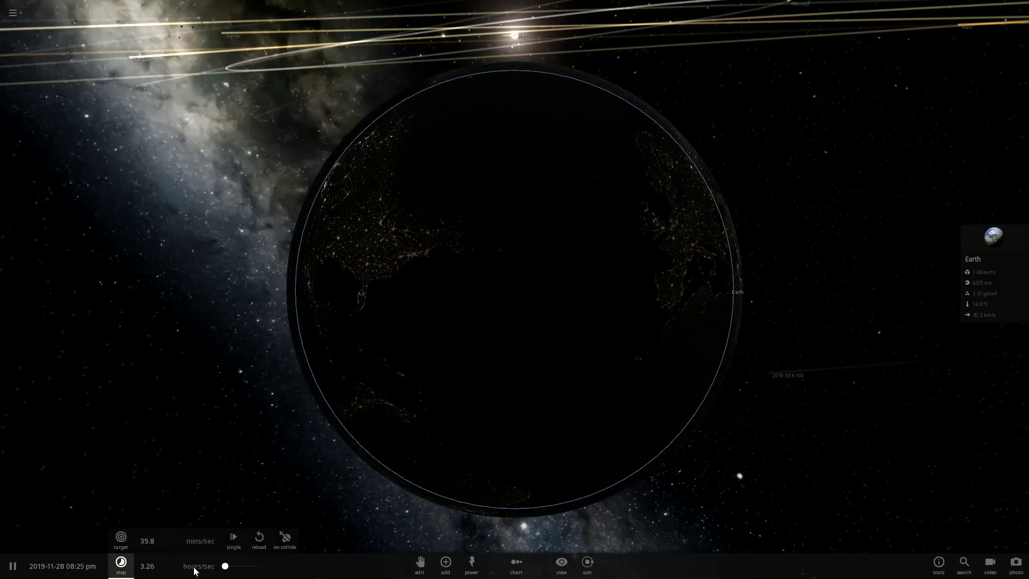
{"action": "mouse_move", "coordinate": [695, 262]}
{"action": "left_mouse_down"}
{"action": "mouse_move", "coordinate": [728, 211]}
{"action": "mouse_move", "coordinate": [402, 244]}
{"action": "mouse_move", "coordinate": [405, 154]}
{"action": "mouse_move", "coordinate": [387, 129]}
{"action": "mouse_move", "coordinate": [342, 152]}
{"action": "left_mouse_up"}
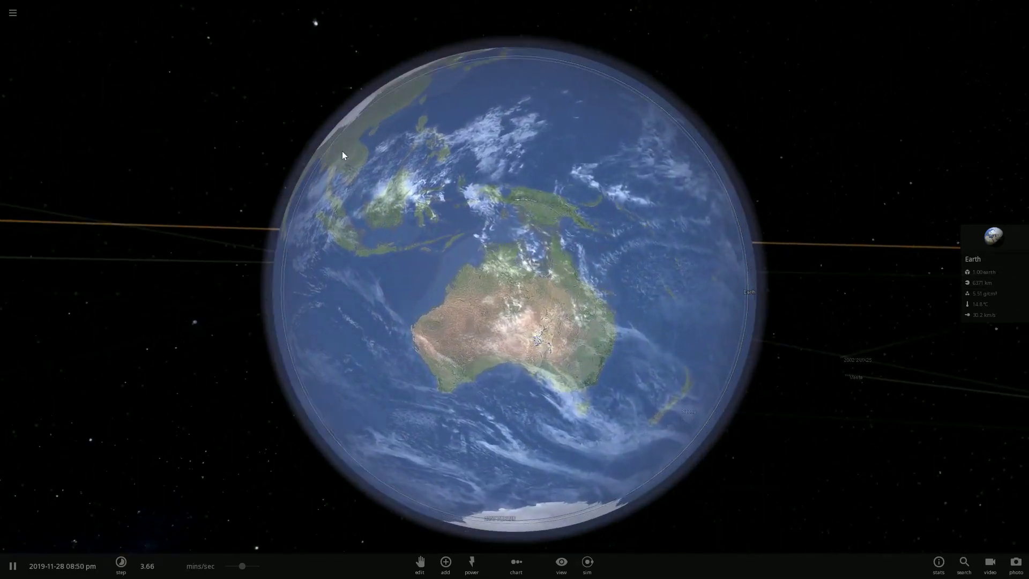
{"action": "scroll", "coordinate": [403, 188], "scroll_direction": "up", "scroll_amount": 3}
{"action": "scroll", "coordinate": [499, 219], "scroll_direction": "down", "scroll_amount": 5}
{"action": "scroll", "coordinate": [499, 219], "scroll_direction": "up", "scroll_amount": 3}
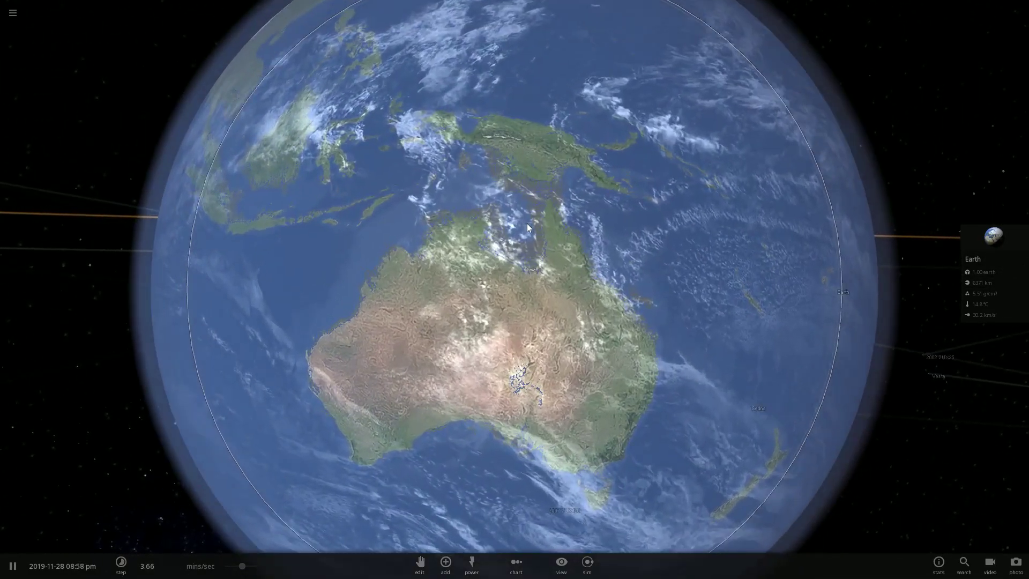
{"action": "scroll", "coordinate": [526, 224], "scroll_direction": "down", "scroll_amount": 2}
{"action": "scroll", "coordinate": [537, 230], "scroll_direction": "up", "scroll_amount": 3}
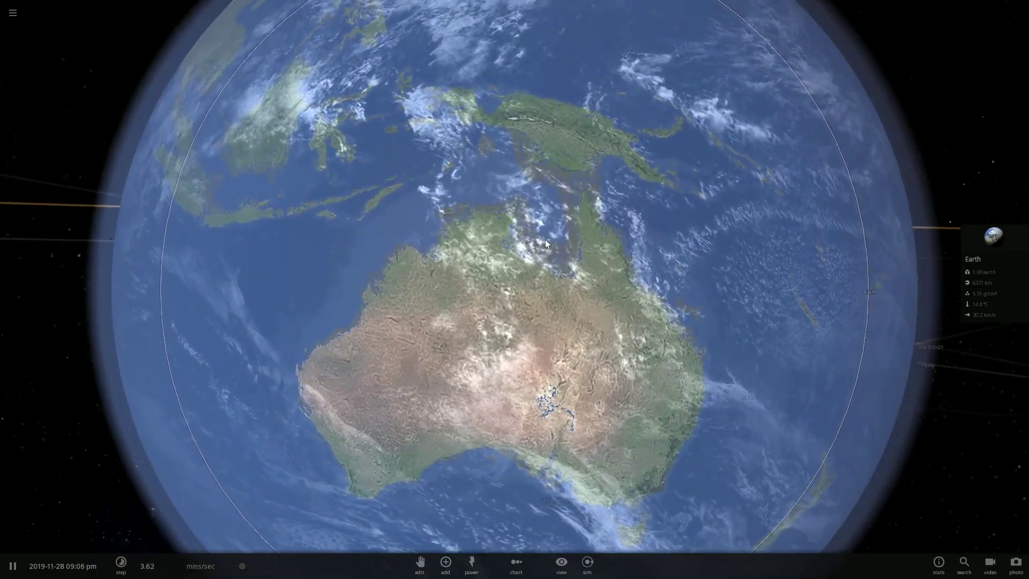
Step: Orbit the globe past Indonesia, China and the Middle East to centre Europe
{"action": "left_click_drag", "start_coordinate": [545, 240], "coordinate": [577, 276]}
{"action": "scroll", "coordinate": [585, 260], "scroll_direction": "up", "scroll_amount": 2}
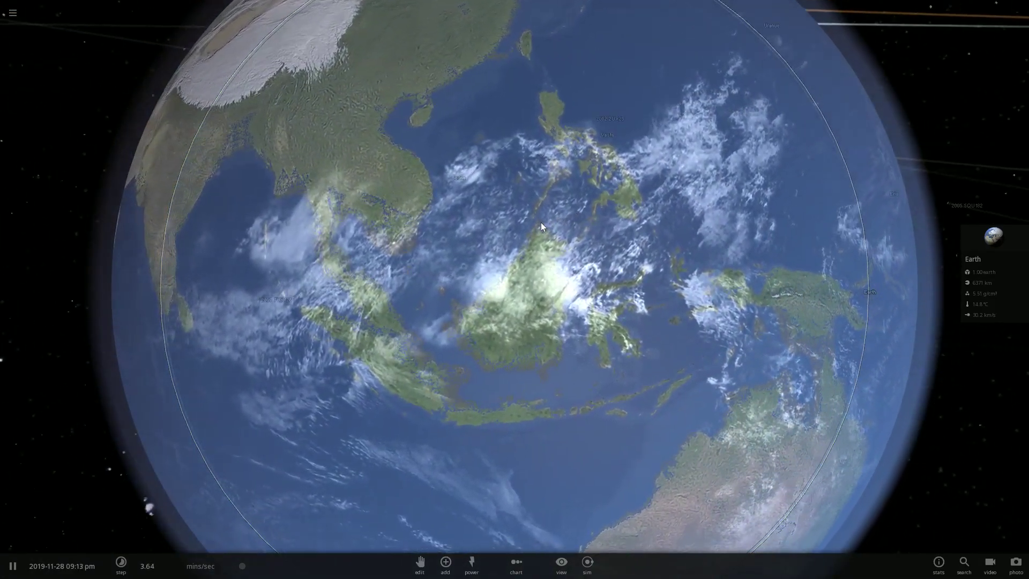
{"action": "left_click_drag", "start_coordinate": [541, 223], "coordinate": [557, 299]}
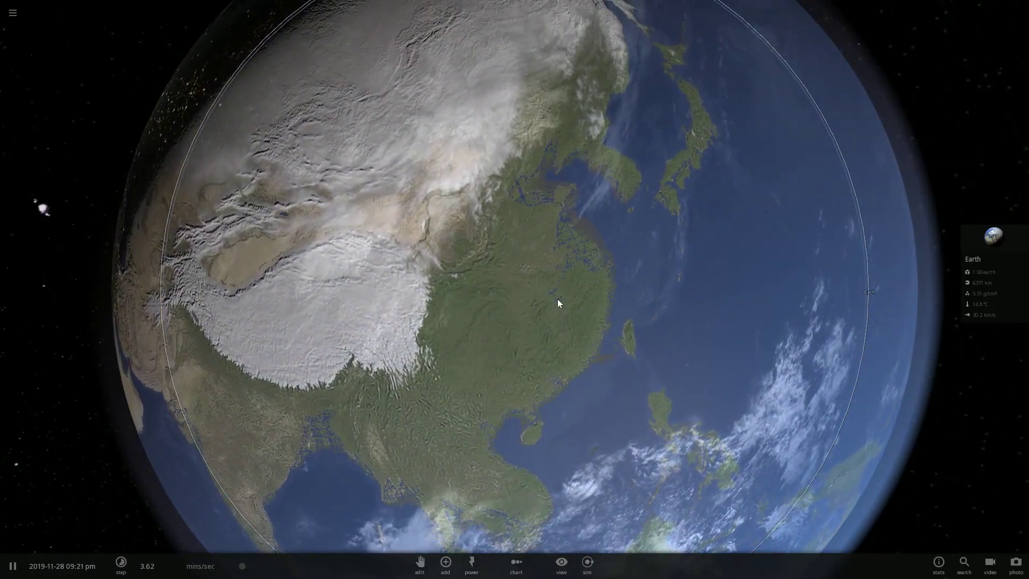
{"action": "scroll", "coordinate": [652, 145], "scroll_direction": "down", "scroll_amount": 3}
{"action": "mouse_move", "coordinate": [652, 214]}
{"action": "left_mouse_down"}
{"action": "mouse_move", "coordinate": [652, 145]}
{"action": "mouse_move", "coordinate": [490, 297]}
{"action": "left_mouse_up"}
{"action": "scroll", "coordinate": [490, 297], "scroll_direction": "up", "scroll_amount": 3}
{"action": "left_click_drag", "start_coordinate": [530, 207], "coordinate": [566, 236]}
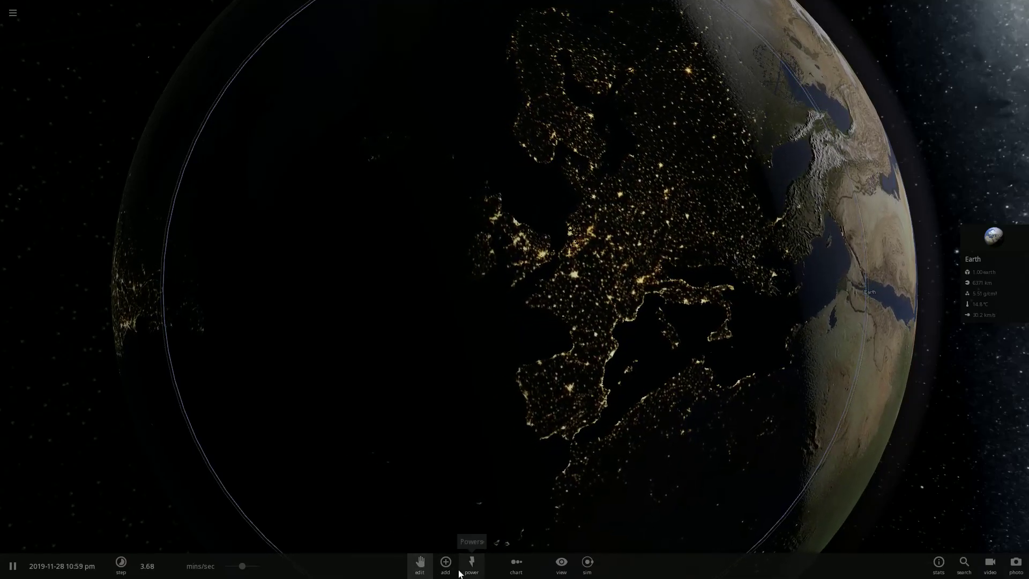
Step: Set adding to Launch mode, open Earth's full properties, and show the launchable objects list
{"action": "left_click", "coordinate": [443, 564]}
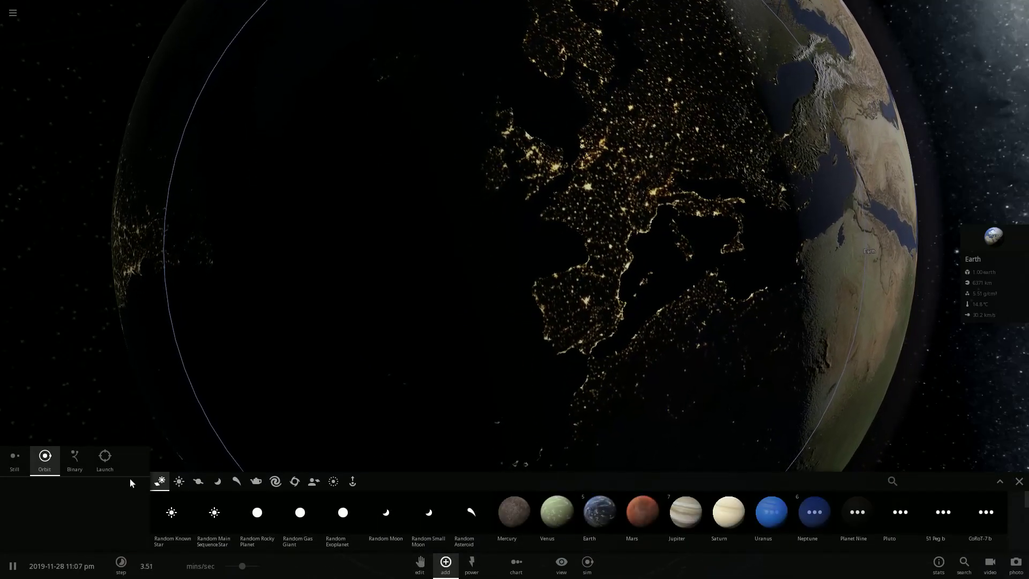
{"action": "left_click", "coordinate": [111, 461]}
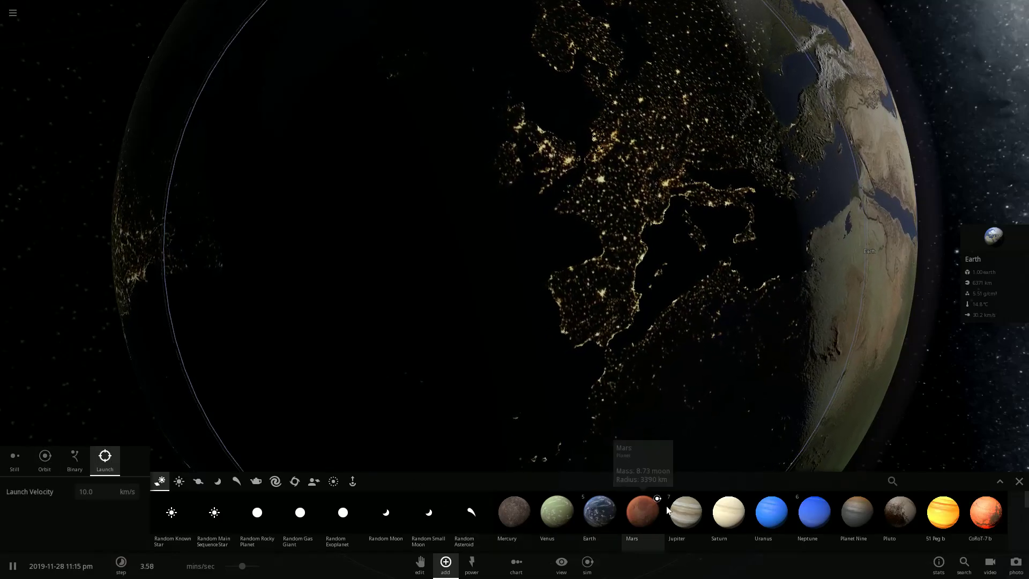
{"action": "left_click", "coordinate": [997, 237]}
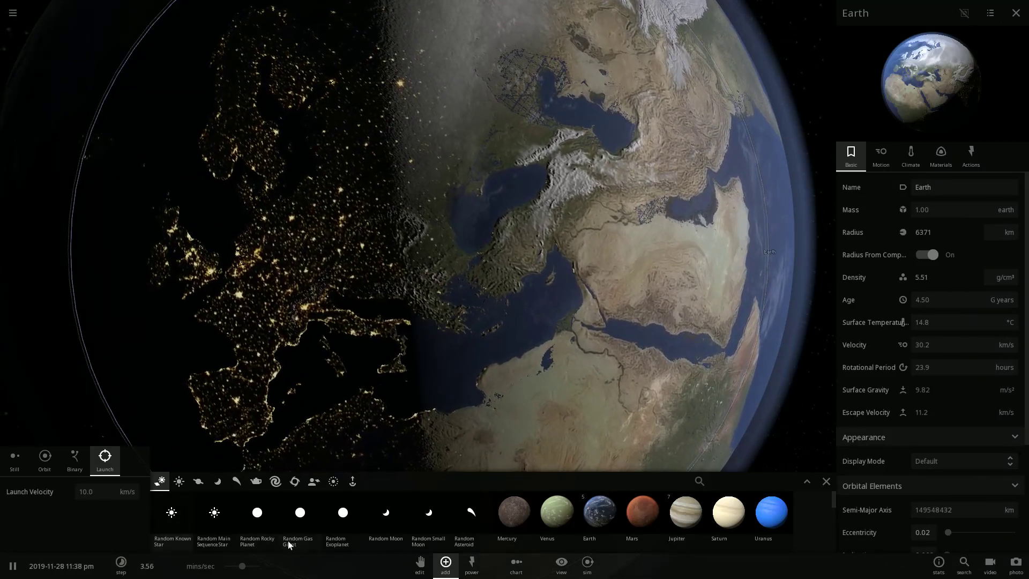
{"action": "left_click", "coordinate": [352, 481]}
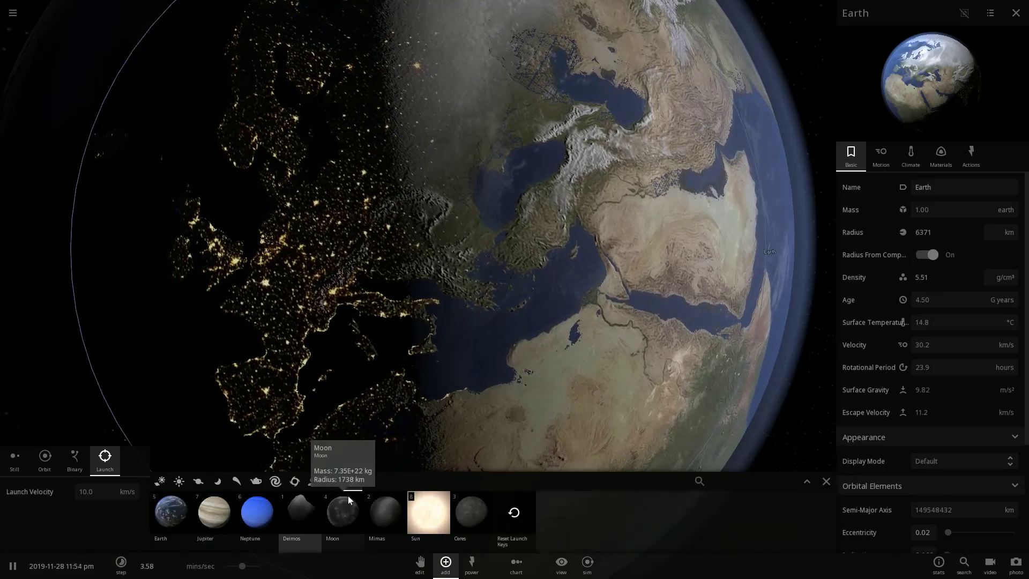
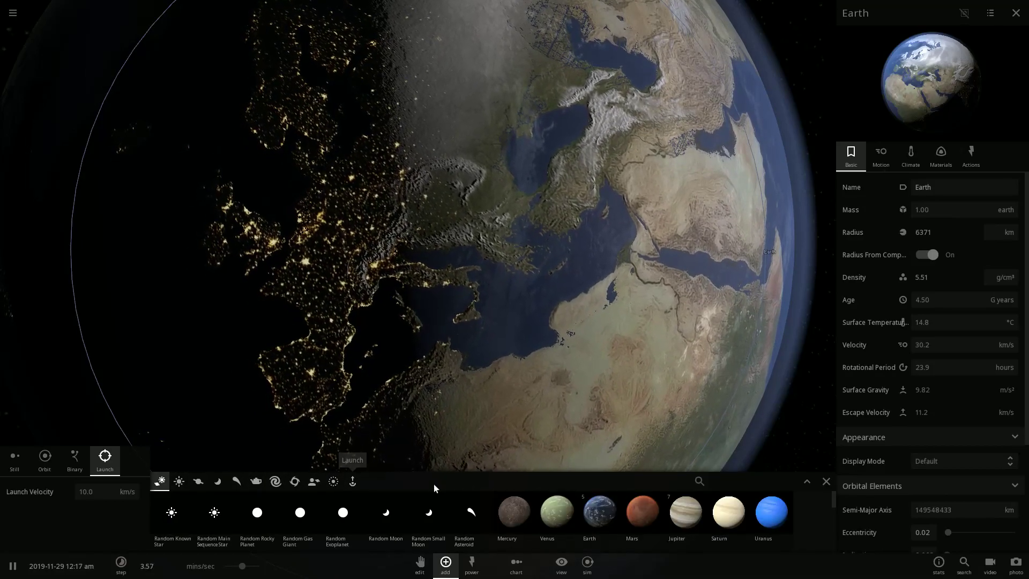
Step: Browse the User Objects, Black Holes, Galaxies and Minor categories, finishing on the Moons list
{"action": "left_click", "coordinate": [313, 482]}
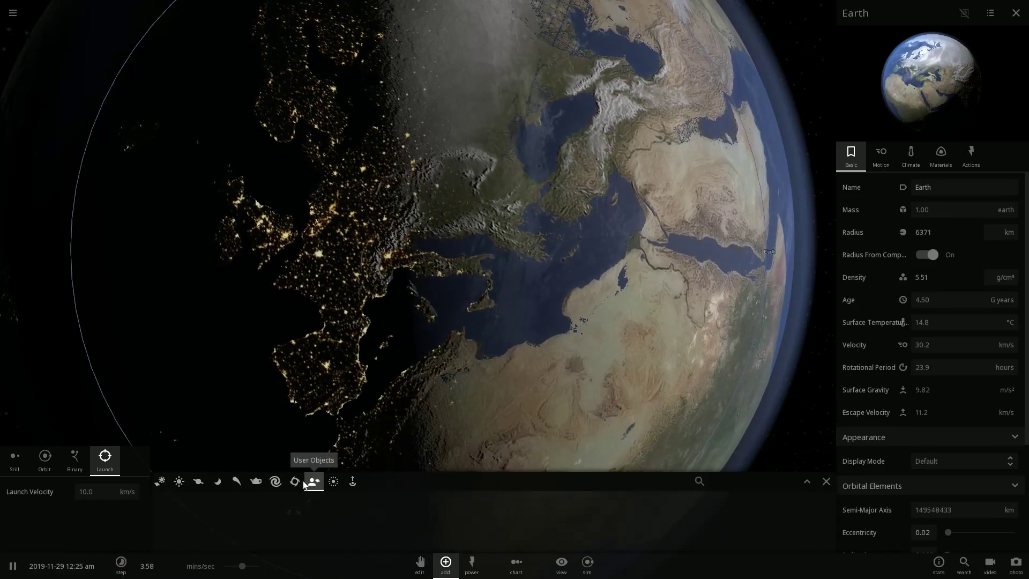
{"action": "left_click", "coordinate": [294, 483]}
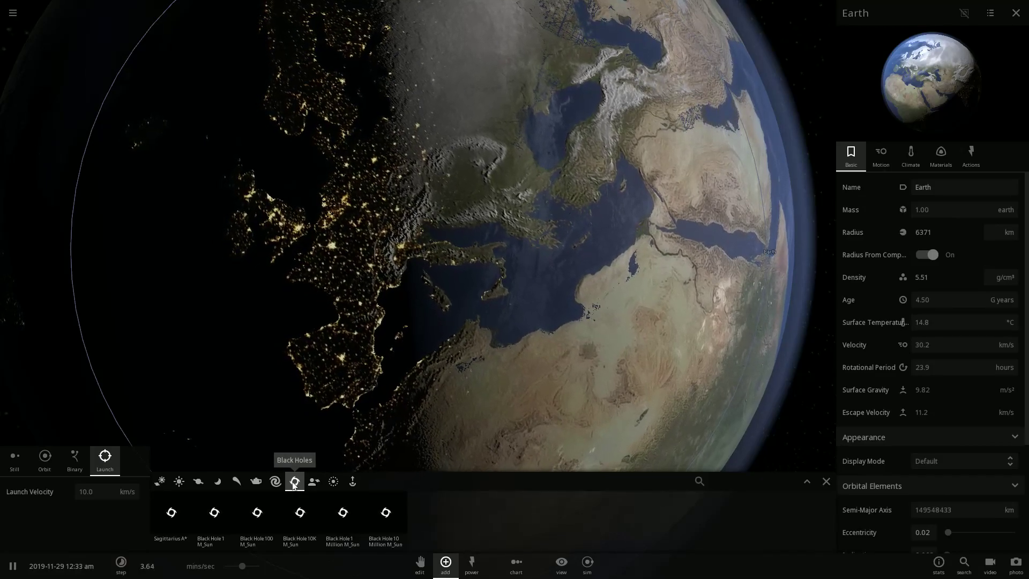
{"action": "left_click", "coordinate": [276, 484]}
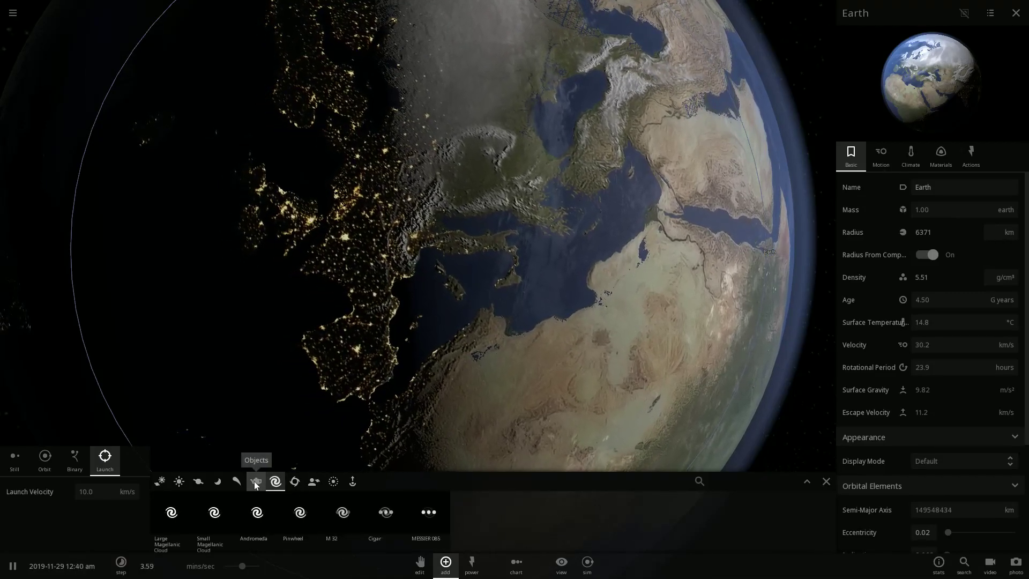
{"action": "left_click", "coordinate": [236, 482]}
{"action": "left_click", "coordinate": [213, 479]}
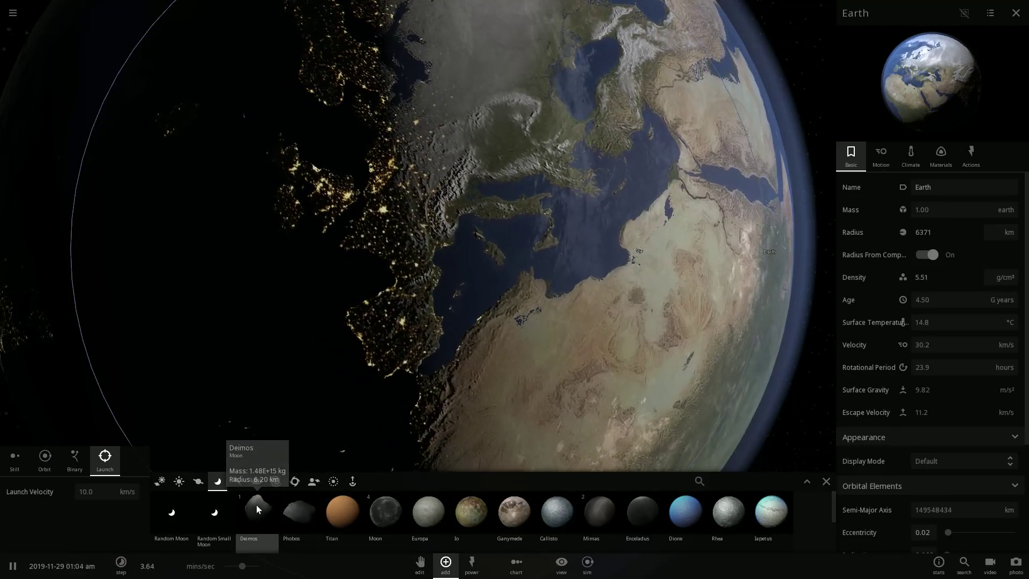
Step: Launch Deimos onto Earth's surface and orbit the camera toward Arabia to watch the fireball
{"action": "left_click", "coordinate": [257, 505]}
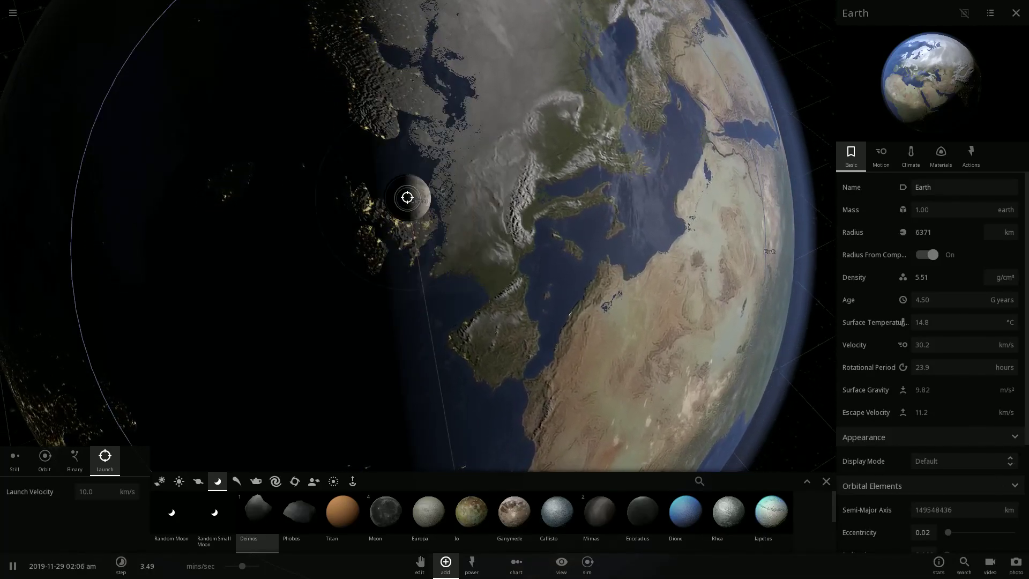
{"action": "left_click", "coordinate": [570, 177]}
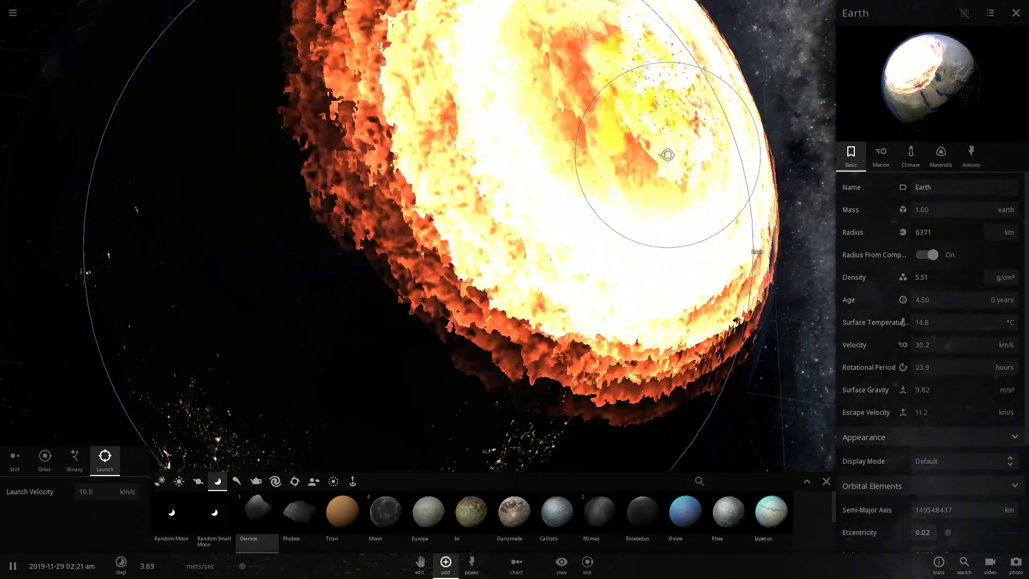
{"action": "scroll", "coordinate": [660, 161], "scroll_direction": "down", "scroll_amount": 5}
{"action": "scroll", "coordinate": [649, 174], "scroll_direction": "up", "scroll_amount": 3}
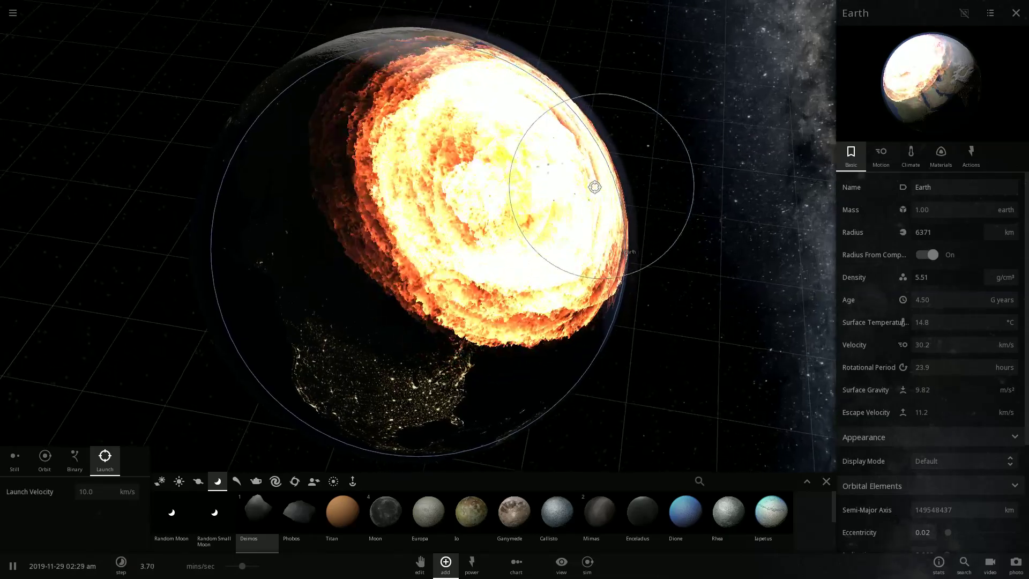
{"action": "left_click_drag", "start_coordinate": [646, 181], "coordinate": [450, 201]}
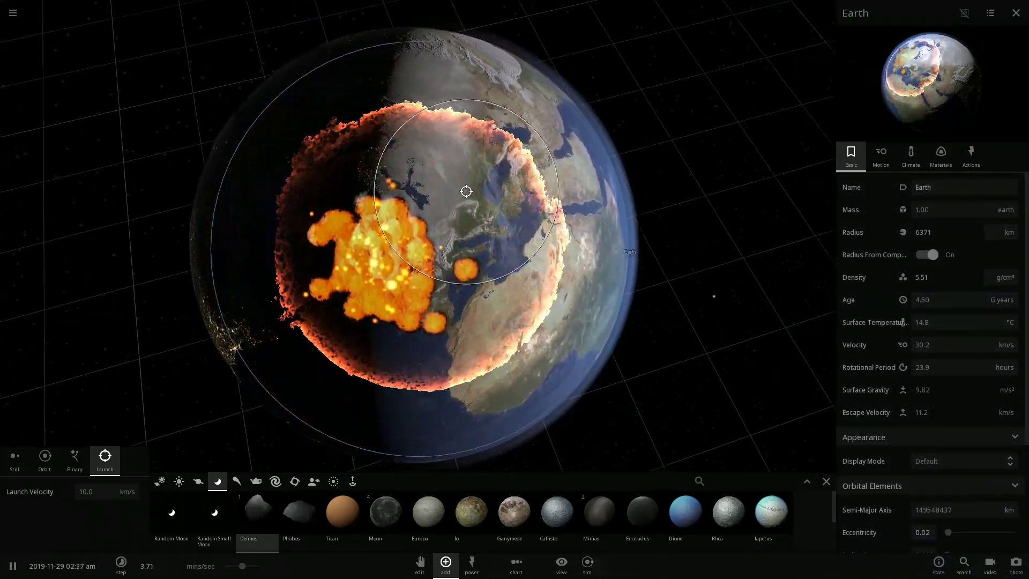
{"action": "scroll", "coordinate": [434, 229], "scroll_direction": "up", "scroll_amount": 3}
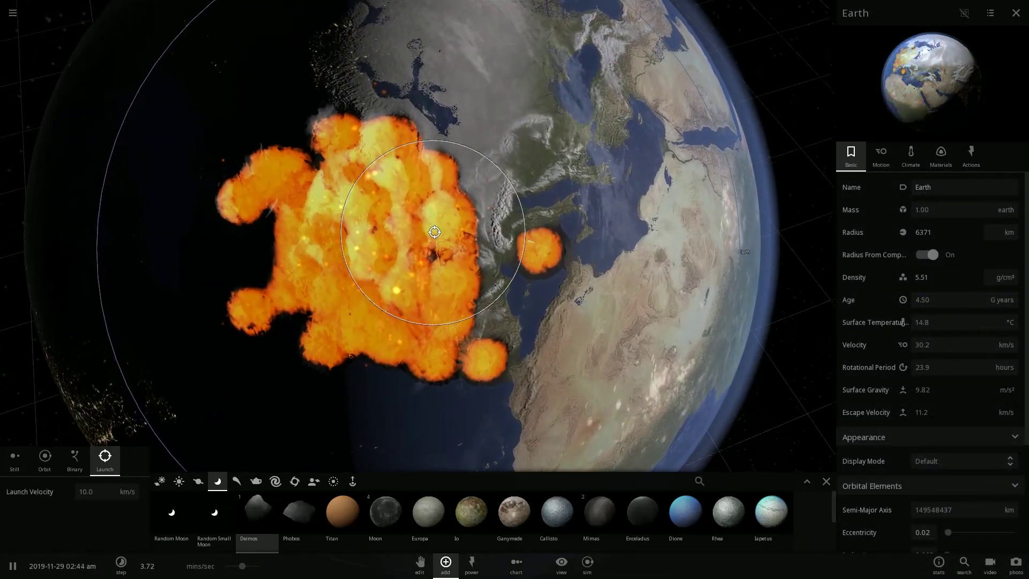
{"action": "left_click_drag", "start_coordinate": [434, 233], "coordinate": [427, 255]}
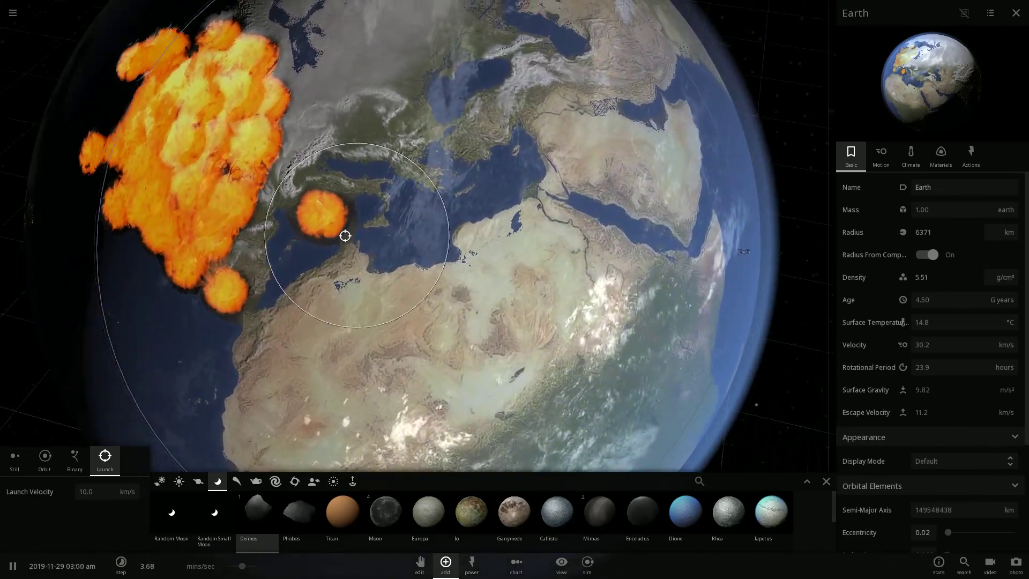
{"action": "left_click_drag", "start_coordinate": [345, 236], "coordinate": [307, 265]}
{"action": "left_click_drag", "start_coordinate": [327, 119], "coordinate": [368, 116]}
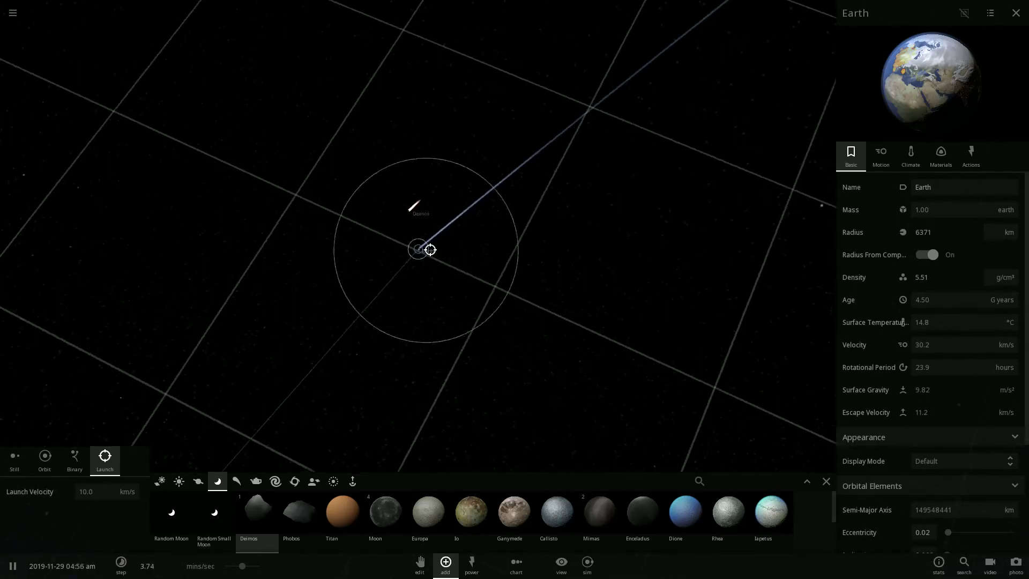
{"action": "scroll", "coordinate": [441, 273], "scroll_direction": "up", "scroll_amount": 5}
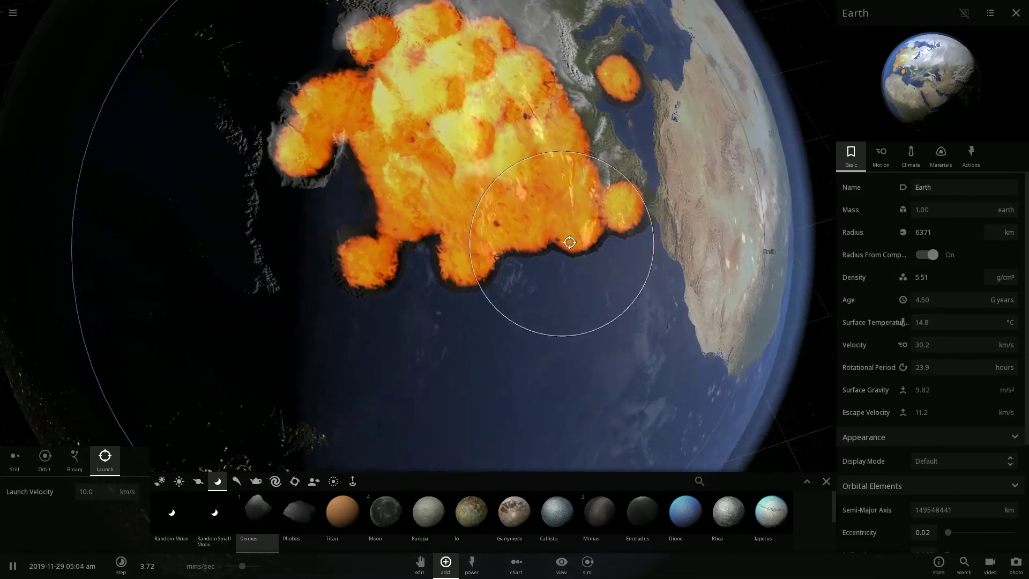
{"action": "scroll", "coordinate": [585, 233], "scroll_direction": "down", "scroll_amount": 3}
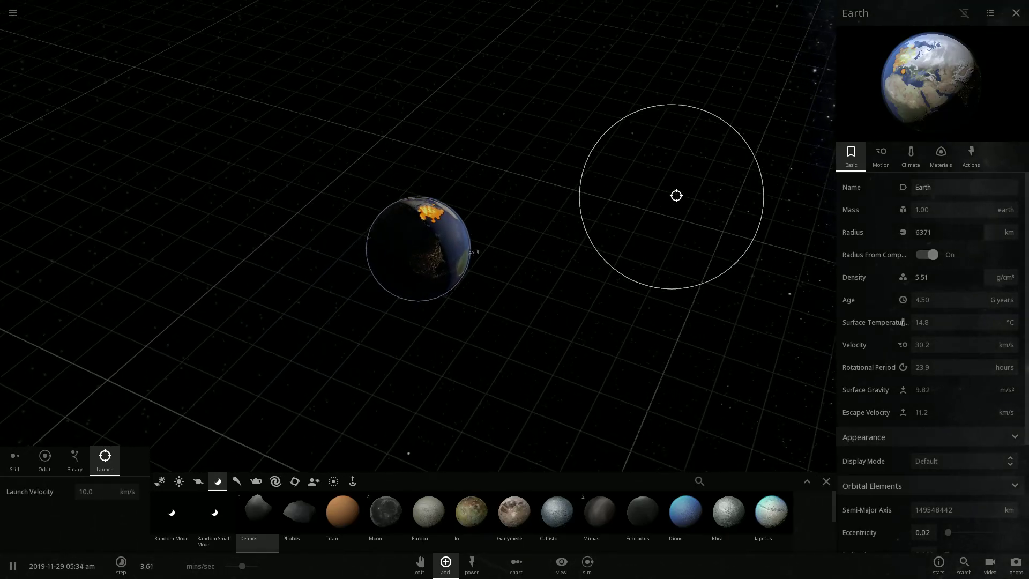
{"action": "scroll", "coordinate": [587, 241], "scroll_direction": "up", "scroll_amount": 3}
{"action": "scroll", "coordinate": [375, 256], "scroll_direction": "down", "scroll_amount": 5}
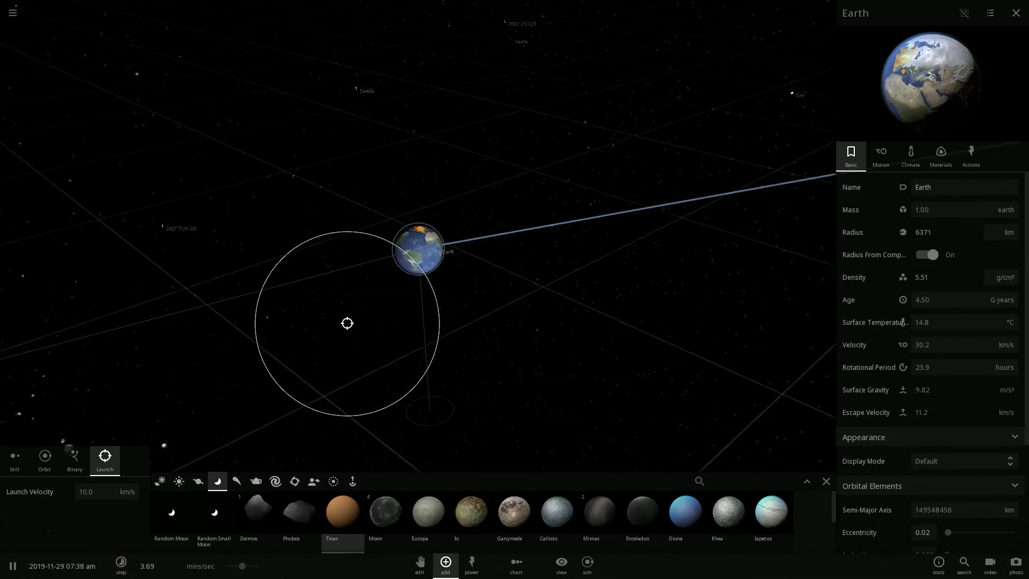
{"action": "scroll", "coordinate": [347, 324], "scroll_direction": "up", "scroll_amount": 5}
{"action": "scroll", "coordinate": [564, 310], "scroll_direction": "down", "scroll_amount": 5}
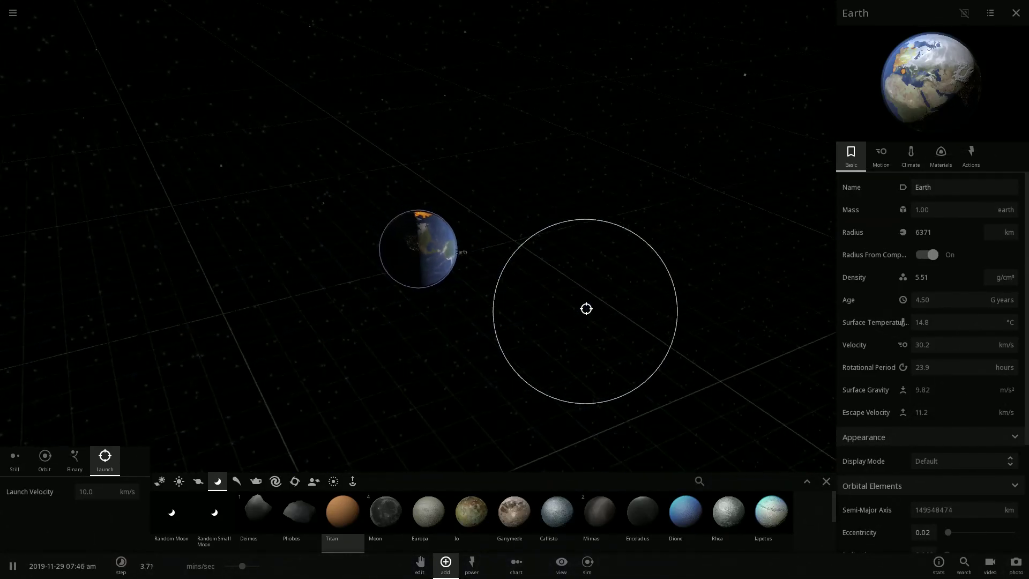
Step: Orbit around Earth past the Sun and raise time speed to about 31 minutes per second
{"action": "left_click_drag", "start_coordinate": [688, 238], "coordinate": [828, 220]}
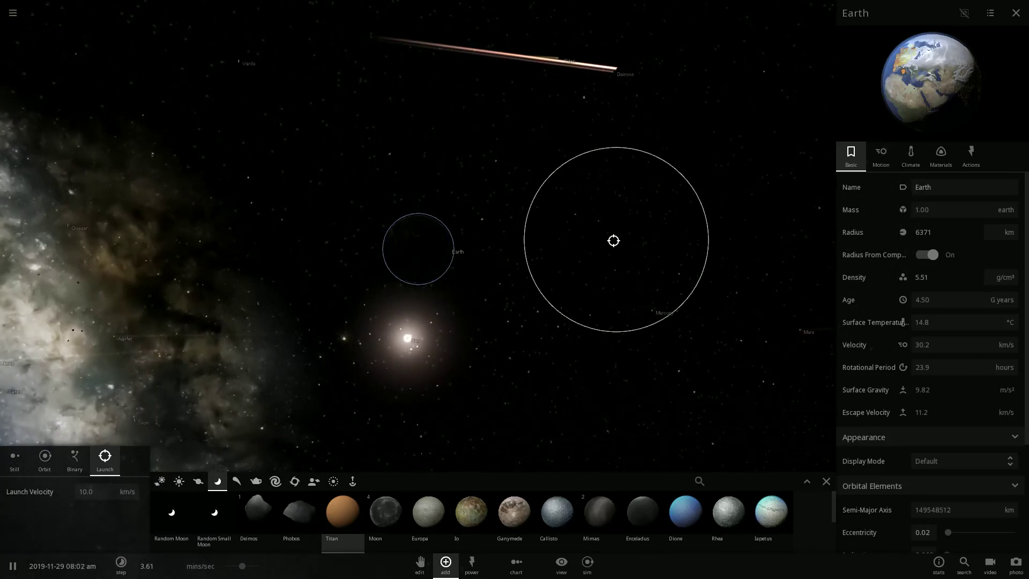
{"action": "scroll", "coordinate": [611, 244], "scroll_direction": "up", "scroll_amount": 3}
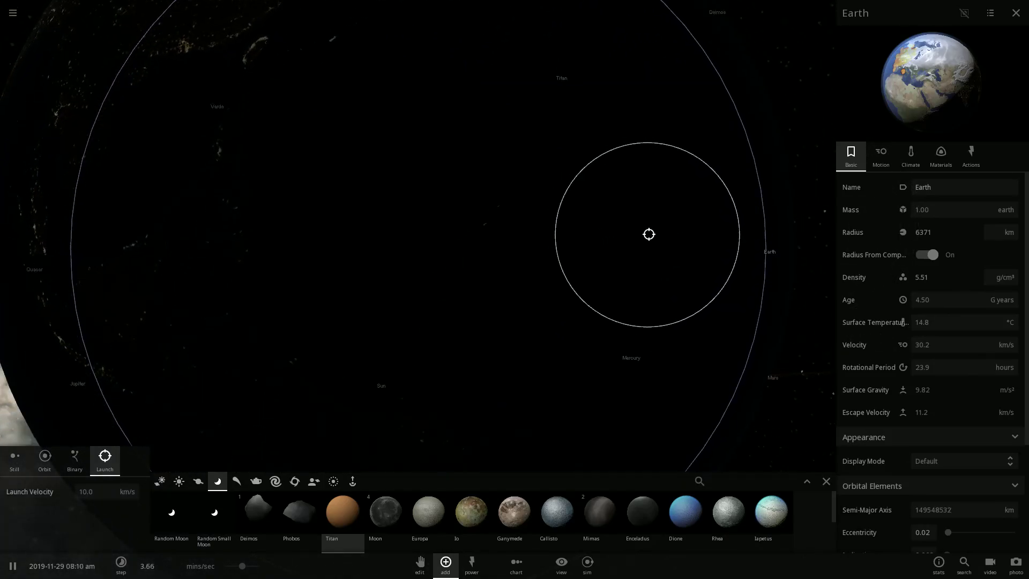
{"action": "scroll", "coordinate": [673, 217], "scroll_direction": "down", "scroll_amount": 3}
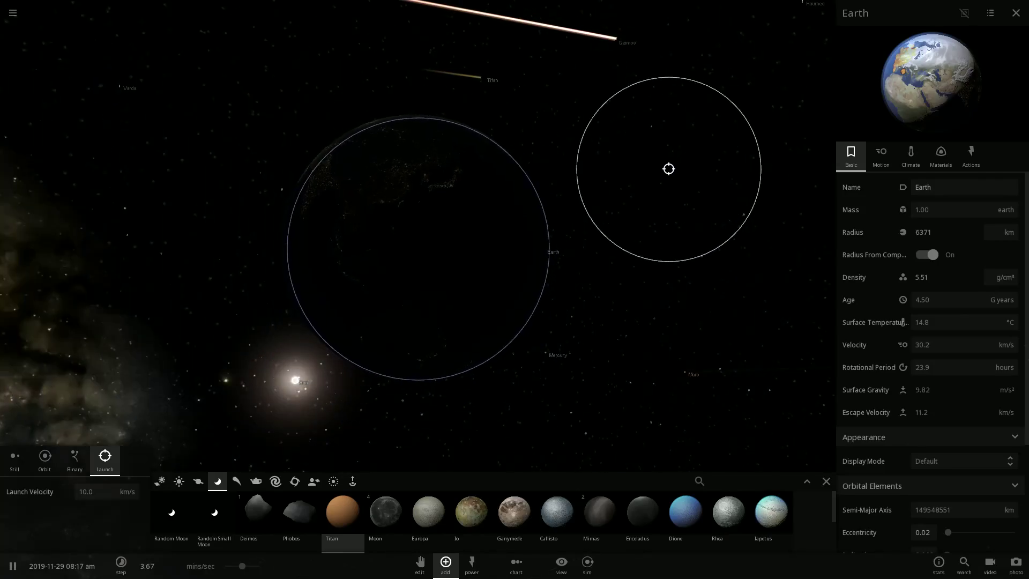
{"action": "scroll", "coordinate": [672, 154], "scroll_direction": "up", "scroll_amount": 2}
{"action": "scroll", "coordinate": [667, 161], "scroll_direction": "down", "scroll_amount": 2}
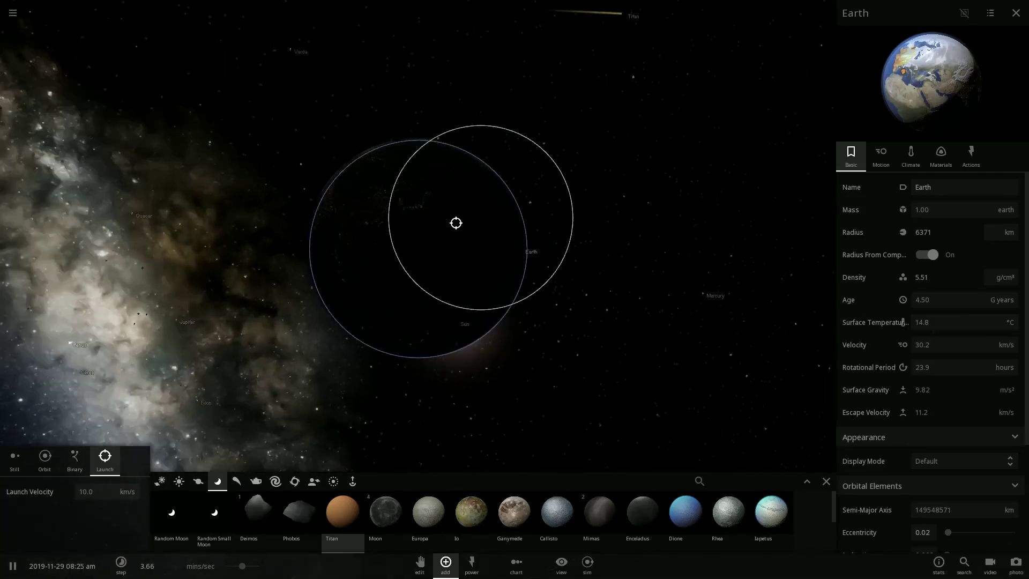
{"action": "left_click_drag", "start_coordinate": [456, 223], "coordinate": [223, 246]}
{"action": "scroll", "coordinate": [262, 260], "scroll_direction": "down", "scroll_amount": 3}
{"action": "scroll", "coordinate": [263, 260], "scroll_direction": "down", "scroll_amount": 2}
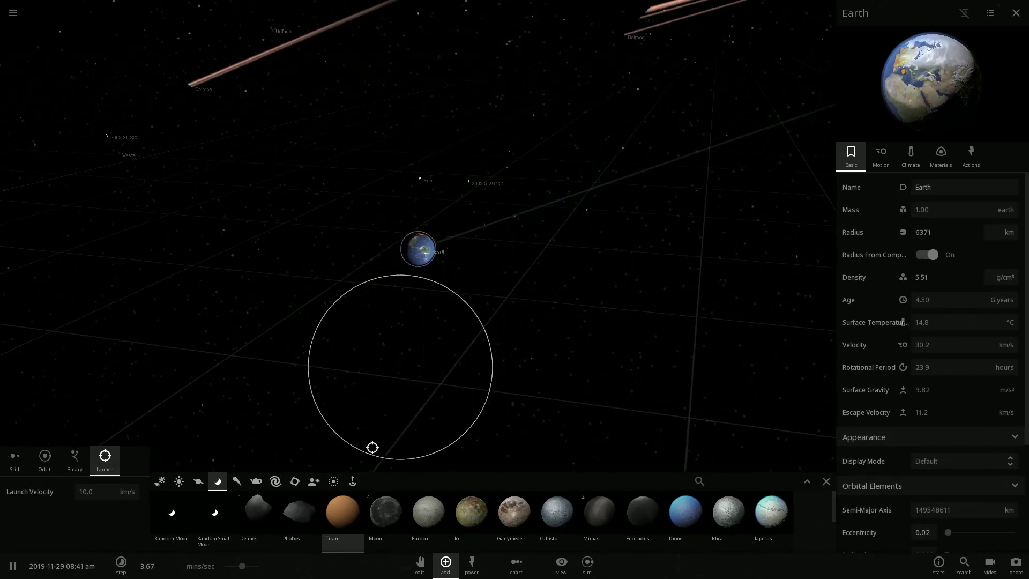
{"action": "left_click_drag", "start_coordinate": [241, 566], "coordinate": [302, 558]}
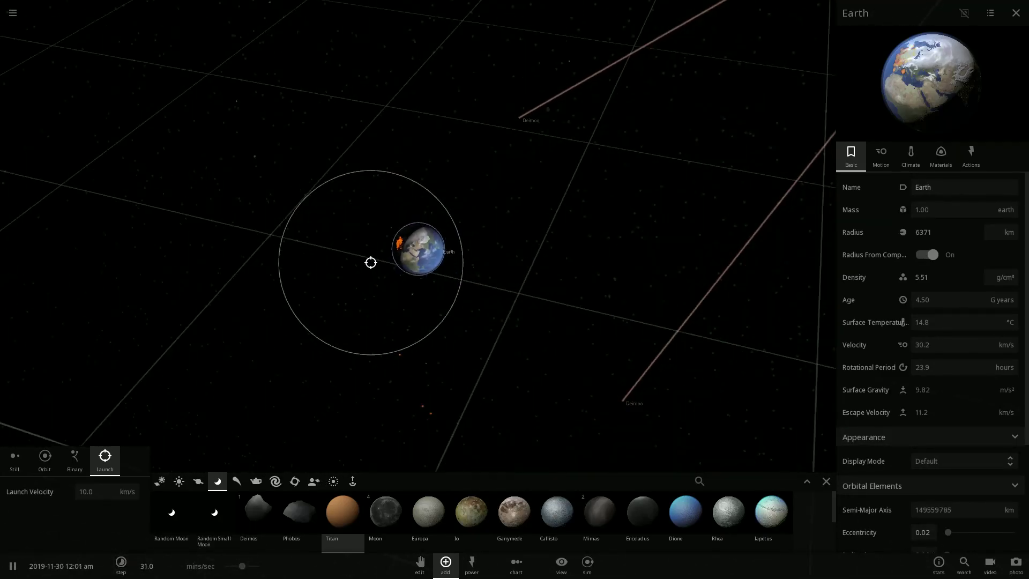
{"action": "scroll", "coordinate": [370, 262], "scroll_direction": "down", "scroll_amount": 5}
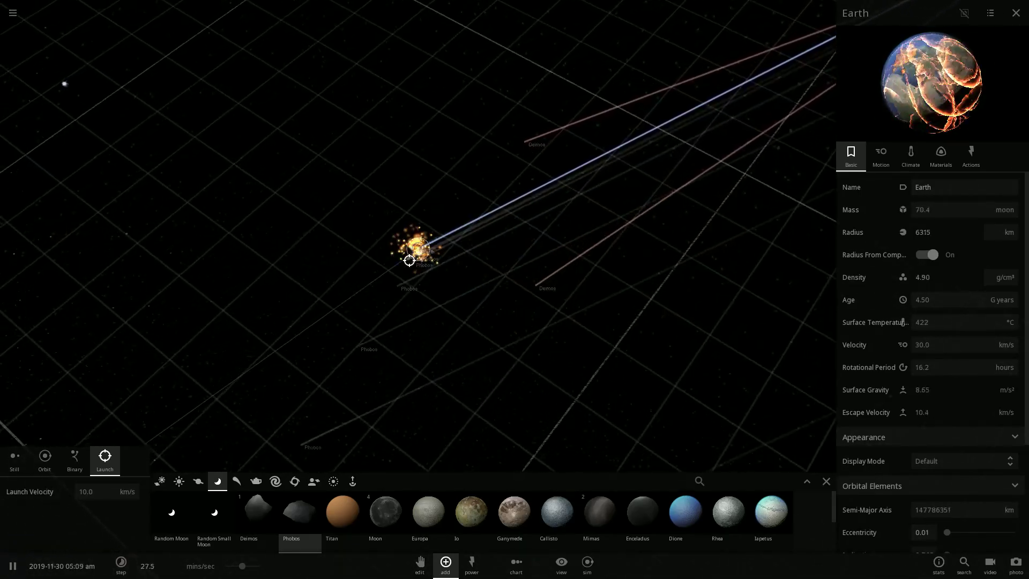
{"action": "scroll", "coordinate": [593, 180], "scroll_direction": "up", "scroll_amount": 5}
{"action": "scroll", "coordinate": [646, 137], "scroll_direction": "down", "scroll_amount": 4}
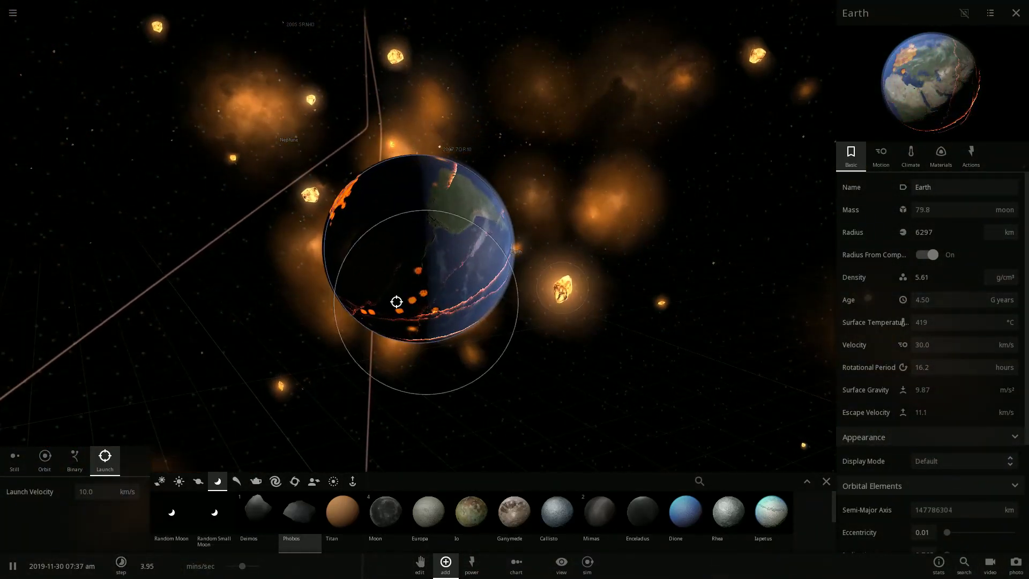
{"action": "scroll", "coordinate": [482, 279], "scroll_direction": "up", "scroll_amount": 5}
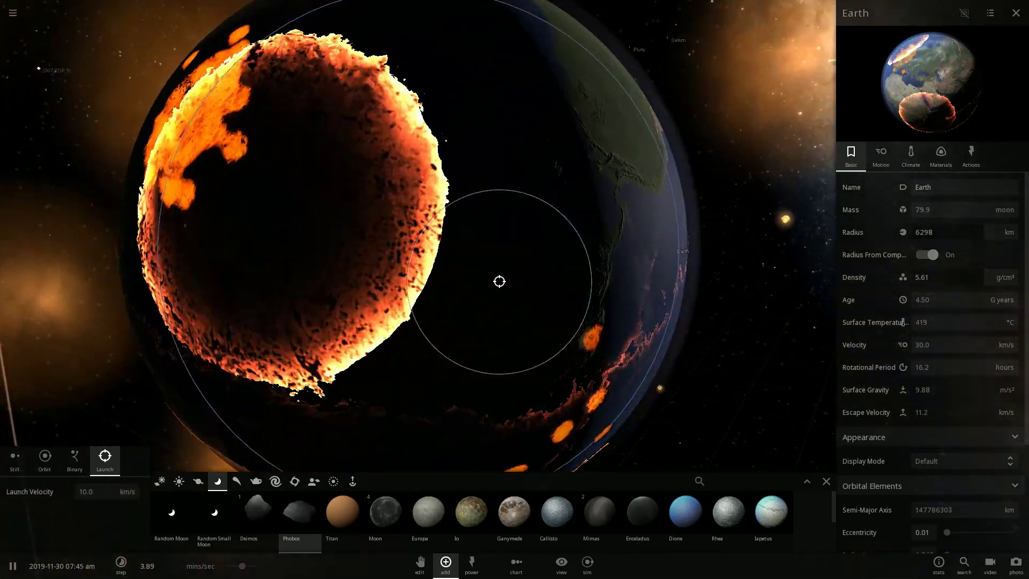
{"action": "scroll", "coordinate": [499, 281], "scroll_direction": "down", "scroll_amount": 4}
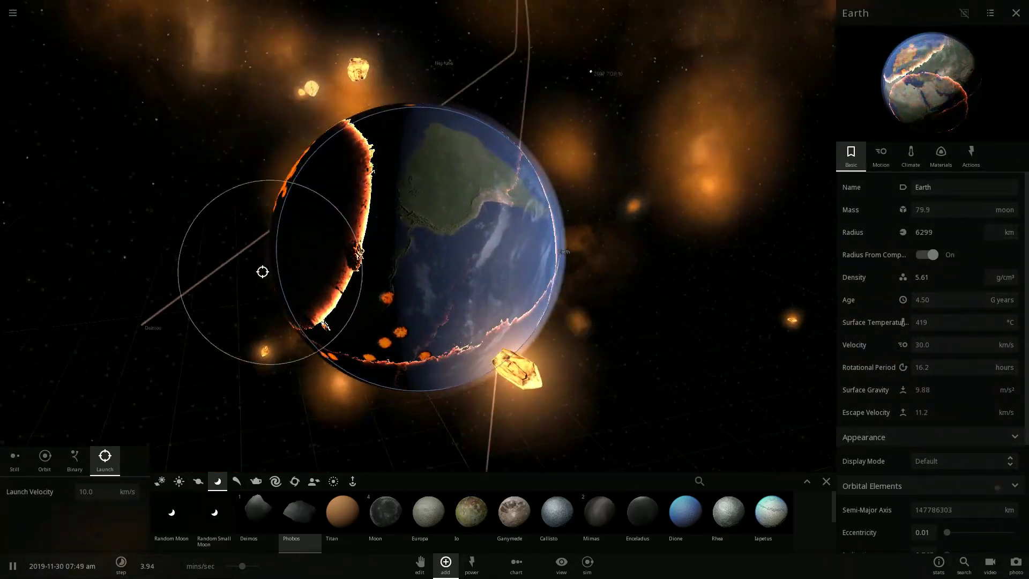
Step: Orbit around the cratered Earth to inspect its night and day sides
{"action": "left_click_drag", "start_coordinate": [262, 272], "coordinate": [222, 271]}
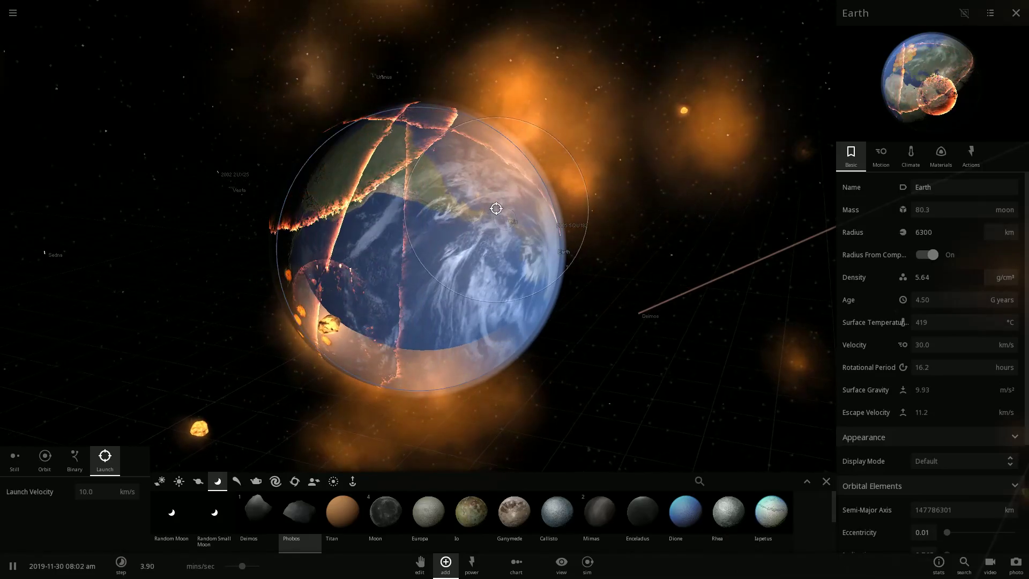
{"action": "left_click_drag", "start_coordinate": [495, 208], "coordinate": [679, 68]}
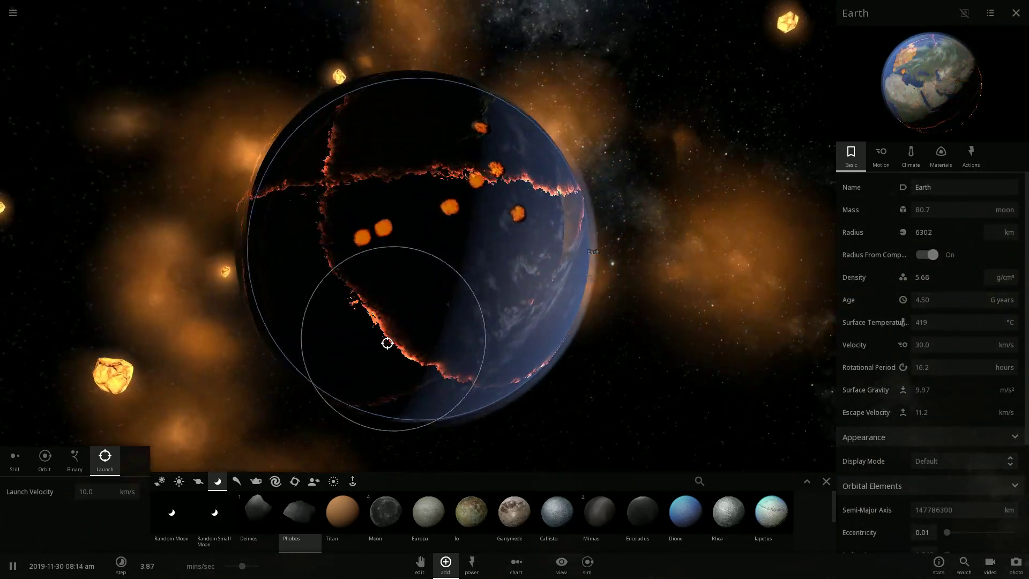
{"action": "scroll", "coordinate": [327, 362], "scroll_direction": "up", "scroll_amount": 3}
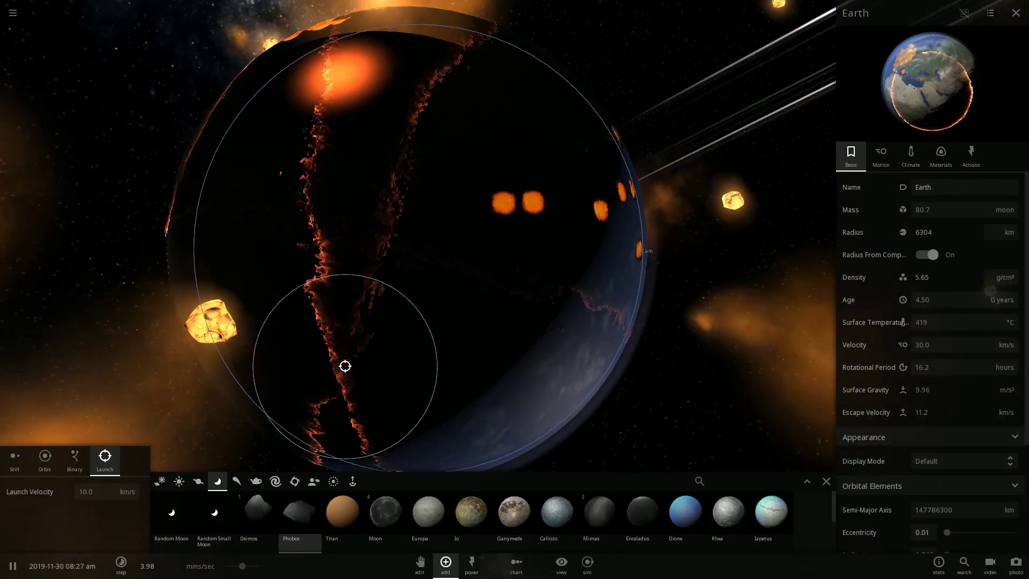
{"action": "scroll", "coordinate": [464, 298], "scroll_direction": "down", "scroll_amount": 5}
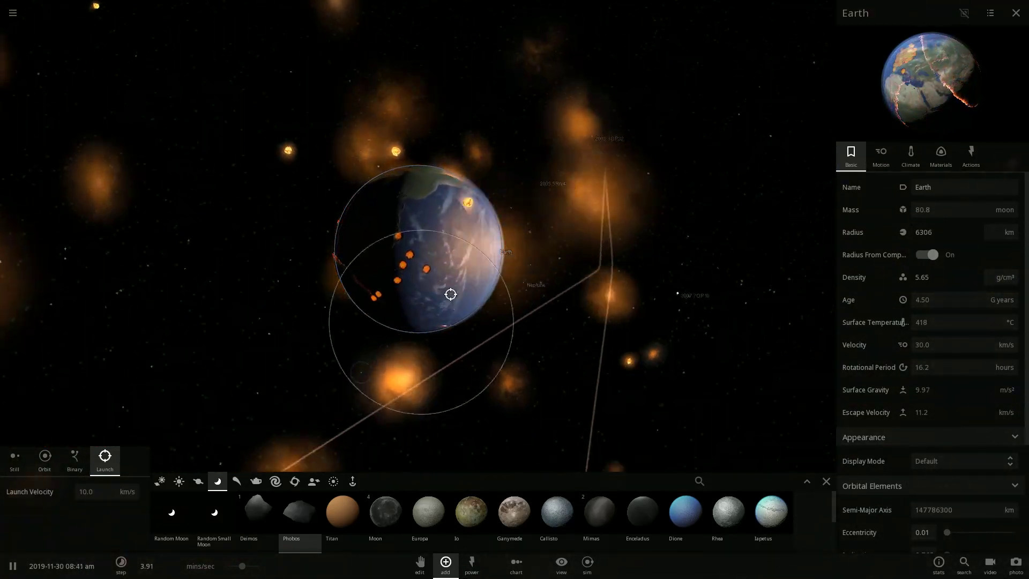
{"action": "left_click_drag", "start_coordinate": [370, 369], "coordinate": [400, 296]}
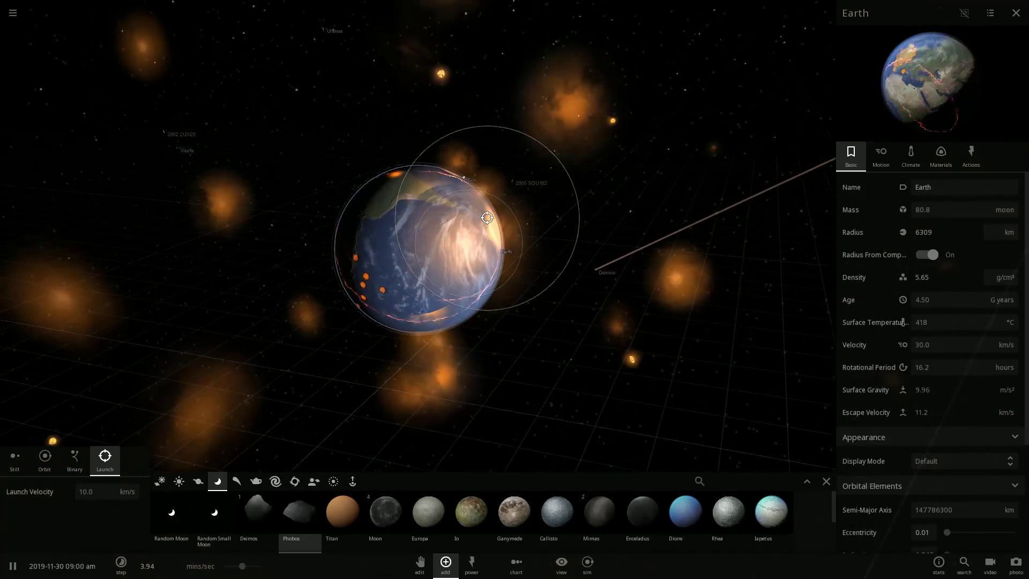
Step: Orbit around the molten Earth toward the Milky Way, then bring up the Add catalogue
{"action": "left_click_drag", "start_coordinate": [488, 218], "coordinate": [424, 237]}
{"action": "scroll", "coordinate": [427, 240], "scroll_direction": "down", "scroll_amount": 3}
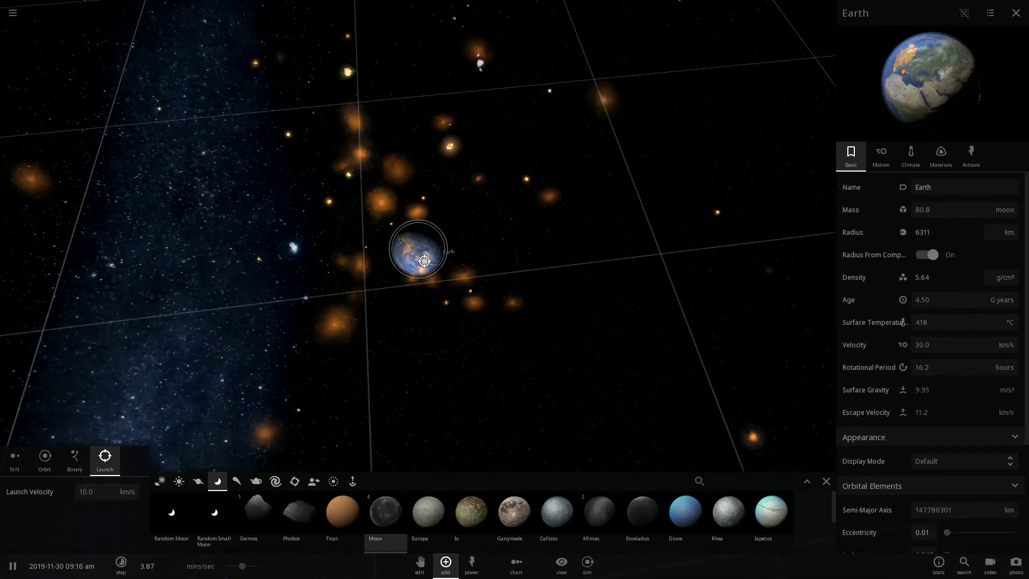
{"action": "mouse_move", "coordinate": [423, 259]}
{"action": "left_mouse_down"}
{"action": "mouse_move", "coordinate": [620, 161]}
{"action": "mouse_move", "coordinate": [667, 65]}
{"action": "left_mouse_up"}
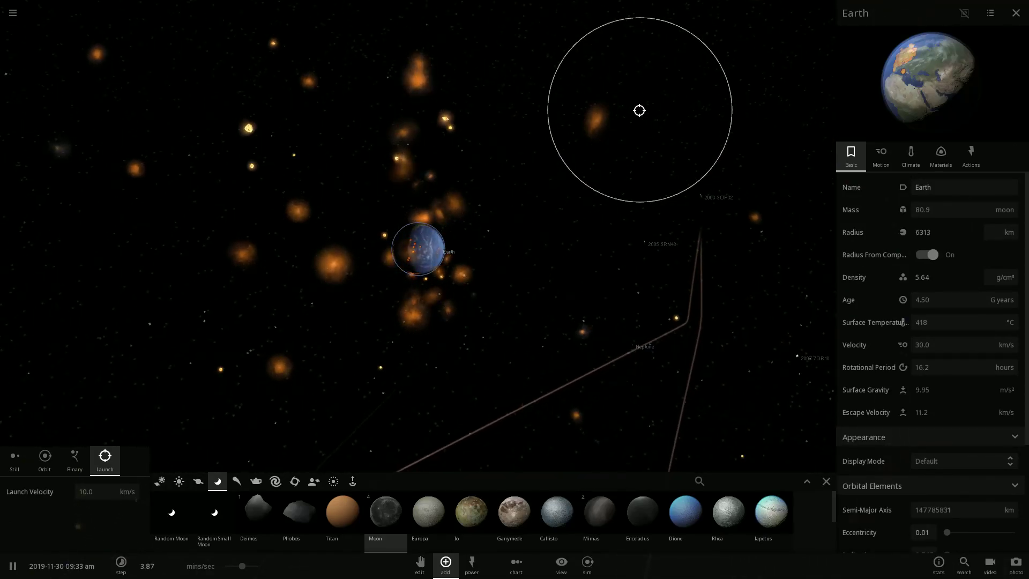
{"action": "scroll", "coordinate": [635, 118], "scroll_direction": "down", "scroll_amount": 3}
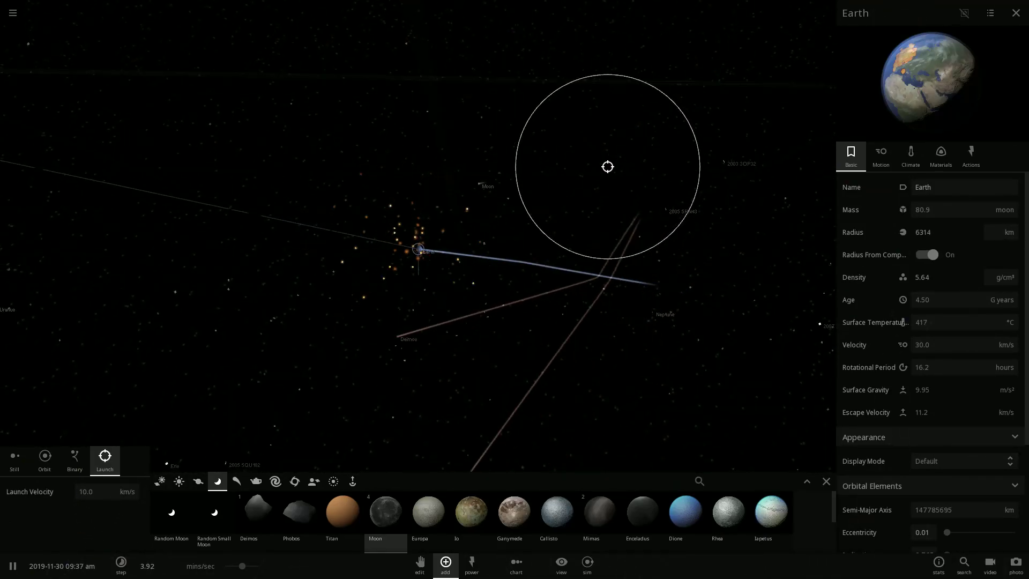
{"action": "mouse_move", "coordinate": [608, 167]}
{"action": "left_mouse_down"}
{"action": "mouse_move", "coordinate": [619, 119]}
{"action": "mouse_move", "coordinate": [641, 89]}
{"action": "mouse_move", "coordinate": [515, 292]}
{"action": "left_mouse_up"}
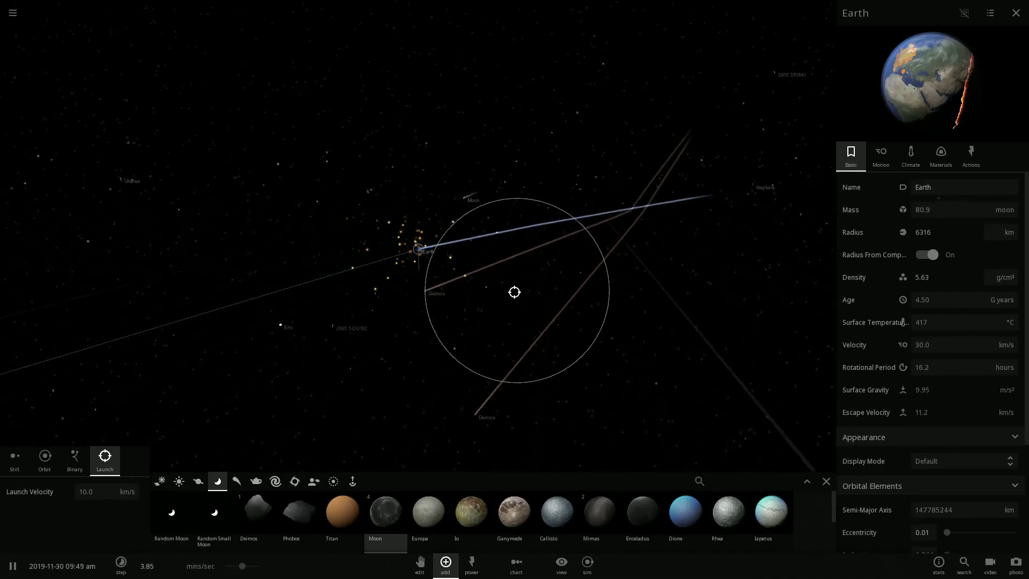
{"action": "scroll", "coordinate": [488, 295], "scroll_direction": "up", "scroll_amount": 2}
{"action": "scroll", "coordinate": [373, 455], "scroll_direction": "up", "scroll_amount": 3}
{"action": "scroll", "coordinate": [430, 330], "scroll_direction": "up", "scroll_amount": 5}
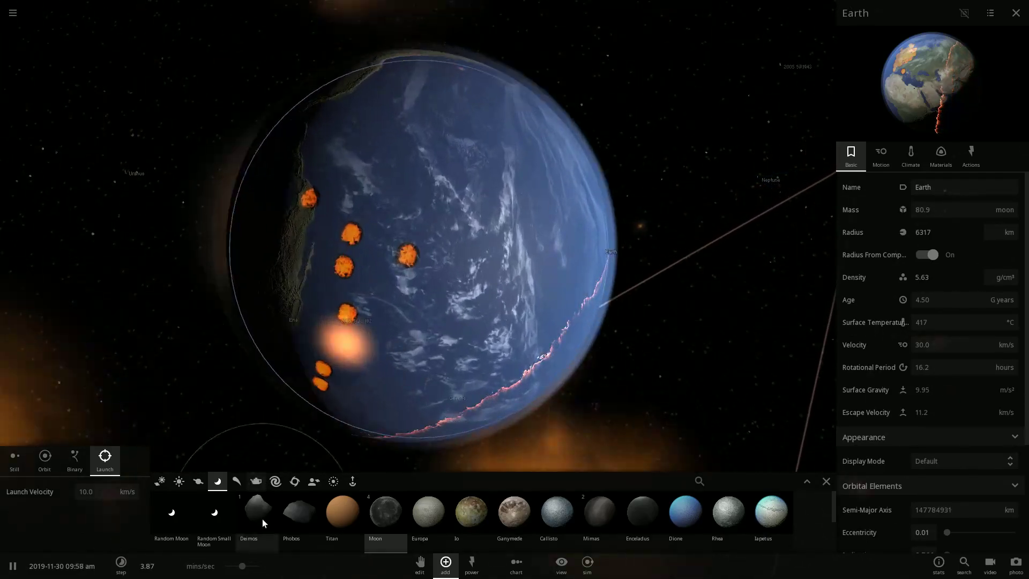
{"action": "scroll", "coordinate": [522, 386], "scroll_direction": "up", "scroll_amount": 3}
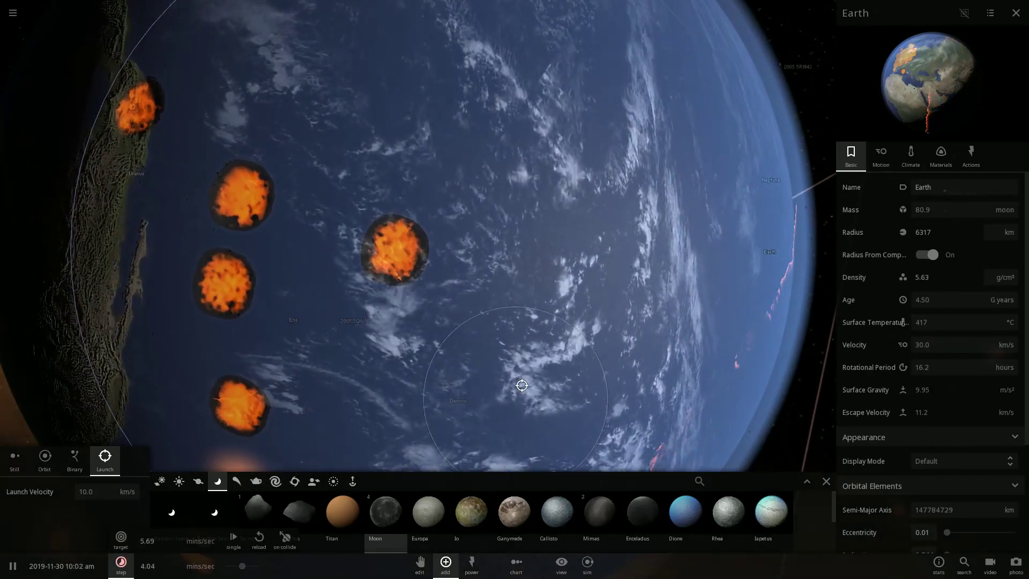
{"action": "scroll", "coordinate": [537, 353], "scroll_direction": "down", "scroll_amount": 5}
{"action": "scroll", "coordinate": [567, 304], "scroll_direction": "down", "scroll_amount": 4}
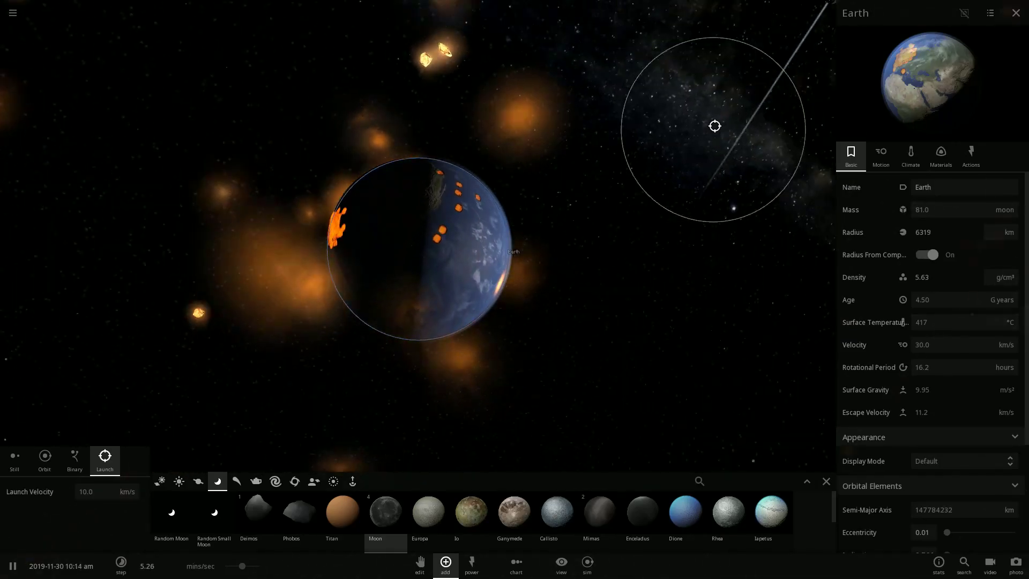
{"action": "left_click_drag", "start_coordinate": [715, 126], "coordinate": [717, 119]}
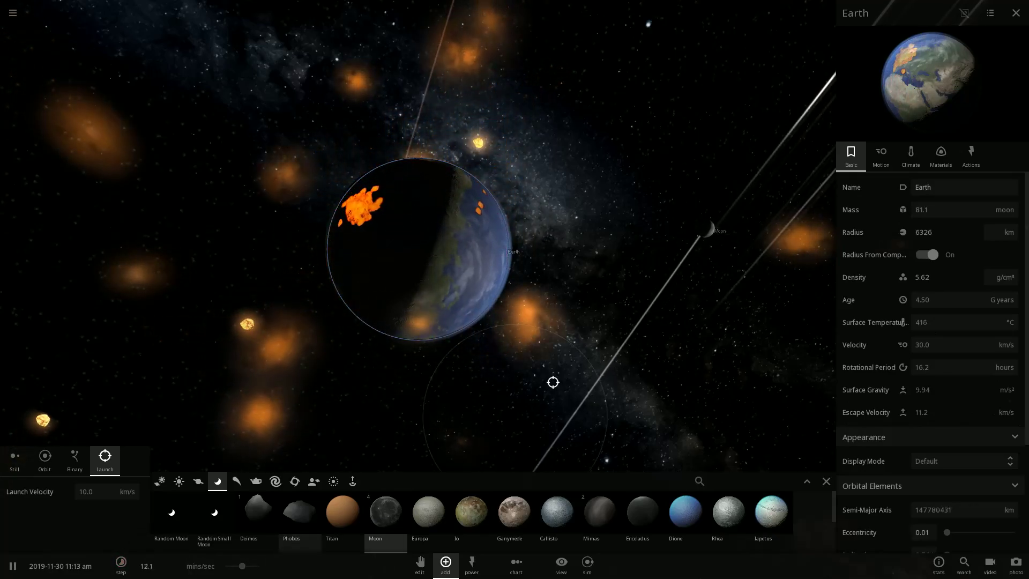
{"action": "left_click_drag", "start_coordinate": [552, 382], "coordinate": [319, 519]}
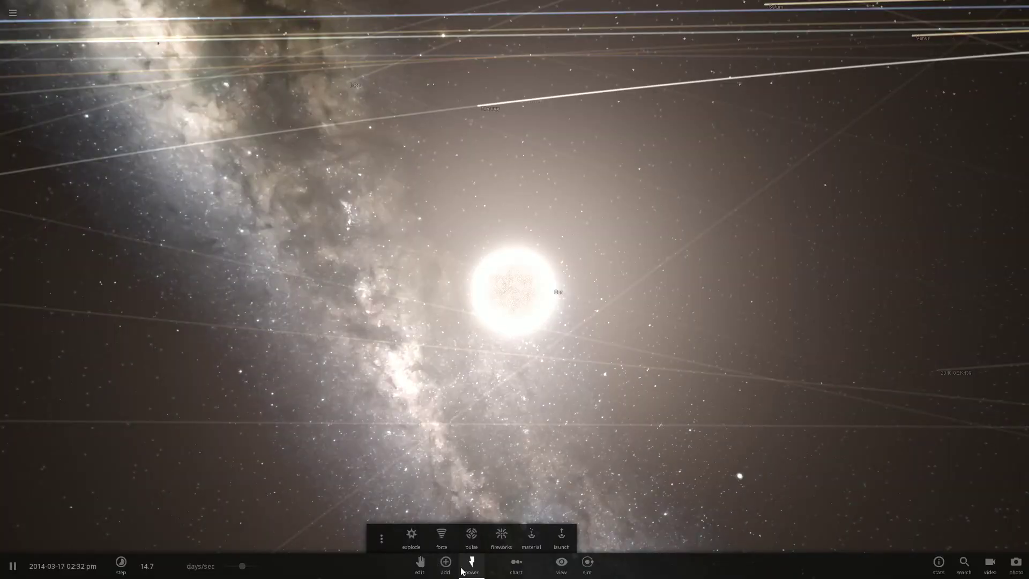
{"action": "left_click", "coordinate": [446, 562]}
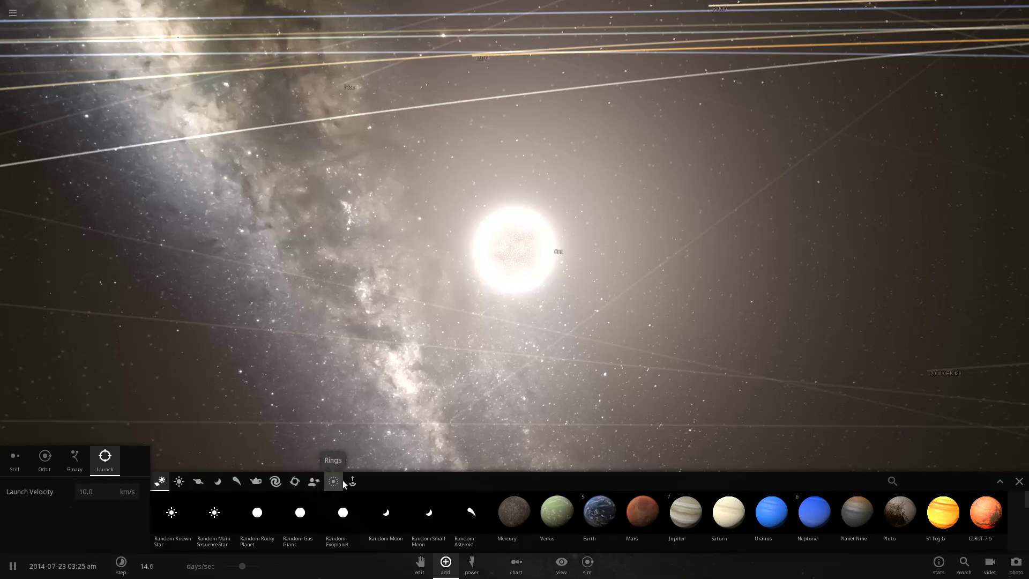
Step: Launch a Sun from the Stars list into the existing Sun
{"action": "left_click", "coordinate": [180, 482]}
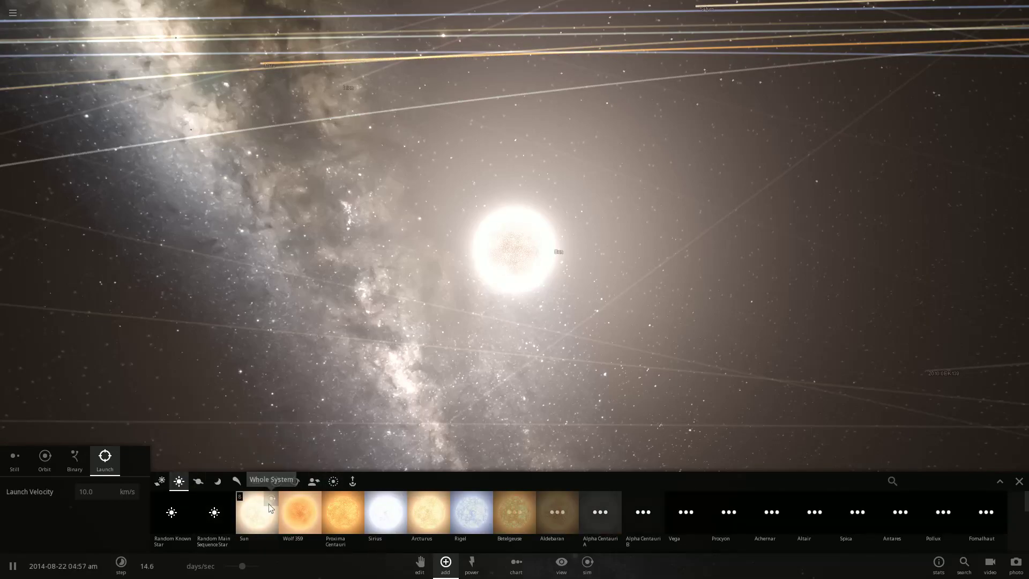
{"action": "left_click", "coordinate": [550, 258]}
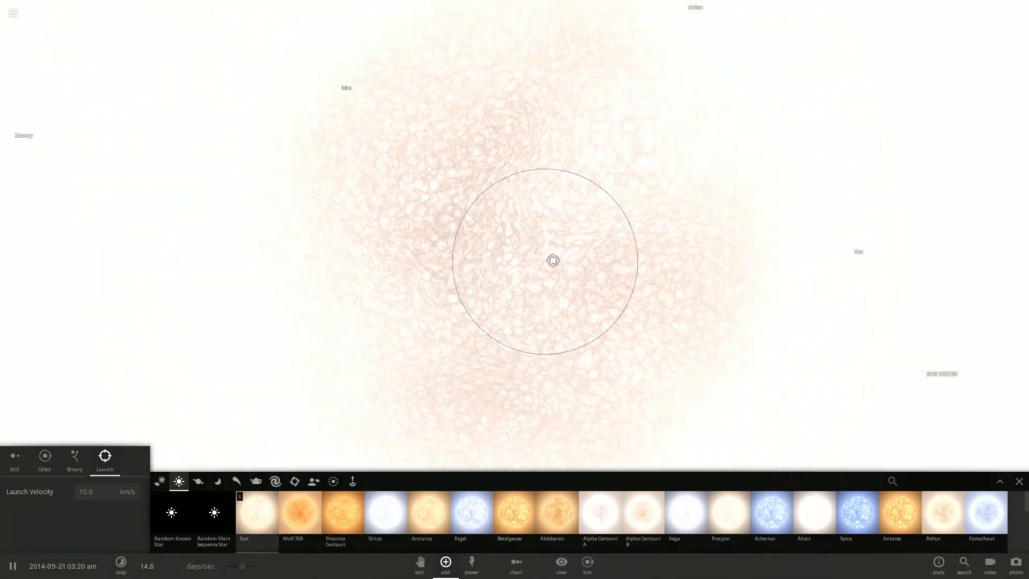
{"action": "scroll", "coordinate": [559, 266], "scroll_direction": "down", "scroll_amount": 5}
{"action": "scroll", "coordinate": [561, 272], "scroll_direction": "down", "scroll_amount": 5}
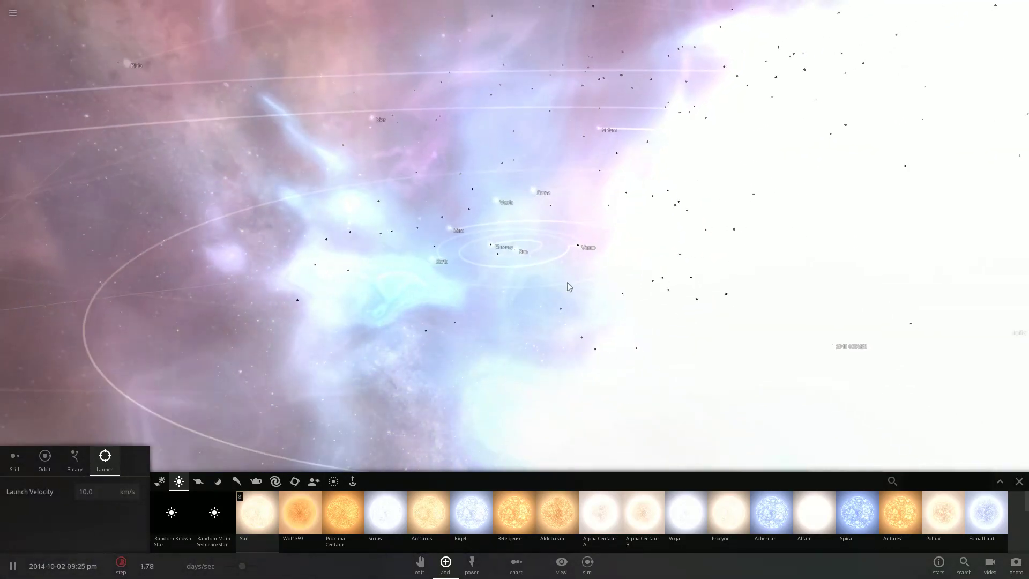
{"action": "scroll", "coordinate": [568, 287], "scroll_direction": "down", "scroll_amount": 5}
{"action": "scroll", "coordinate": [569, 287], "scroll_direction": "down", "scroll_amount": 5}
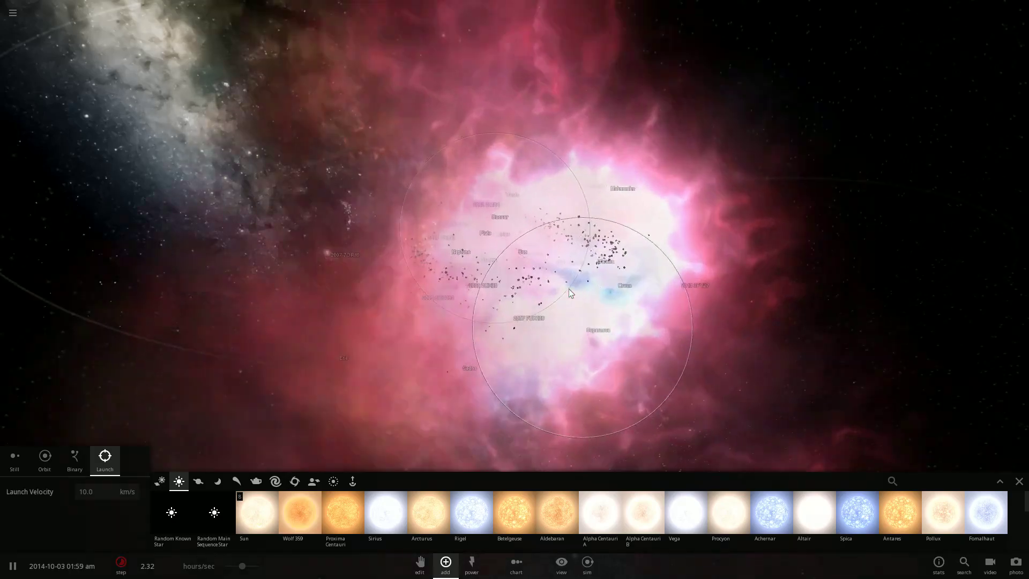
{"action": "scroll", "coordinate": [569, 289], "scroll_direction": "up", "scroll_amount": 5}
{"action": "scroll", "coordinate": [568, 288], "scroll_direction": "up", "scroll_amount": 5}
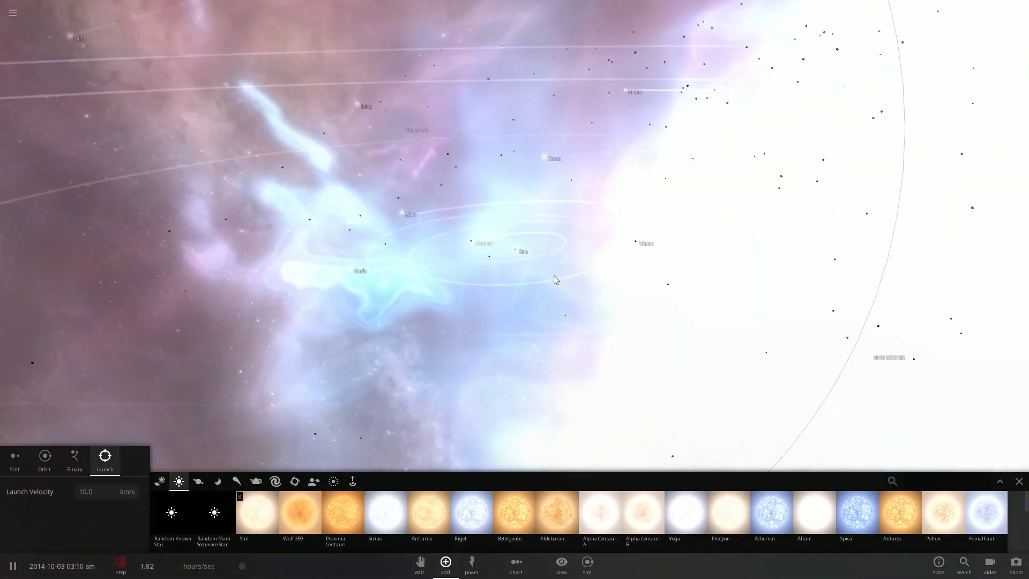
{"action": "scroll", "coordinate": [554, 276], "scroll_direction": "up", "scroll_amount": 5}
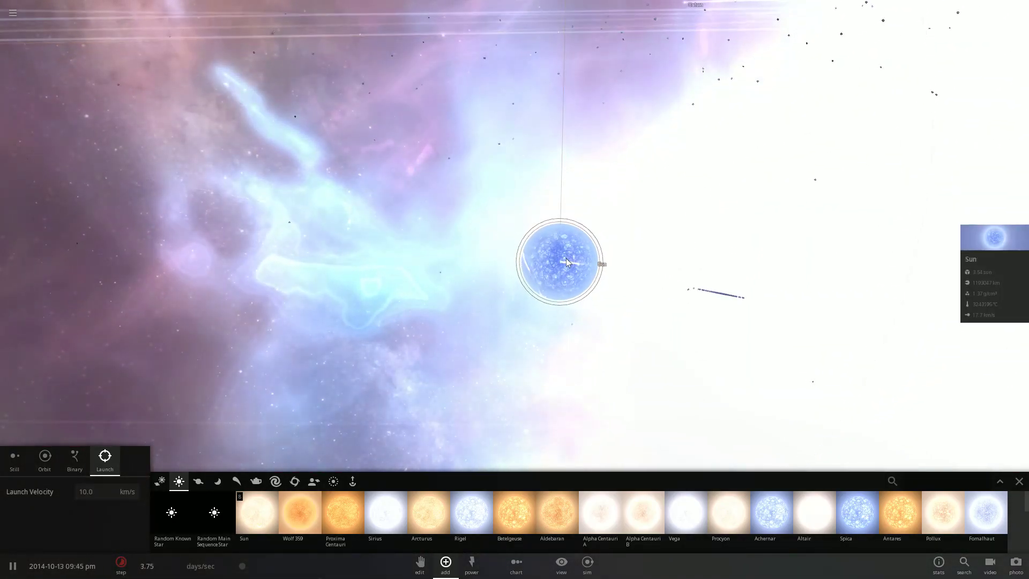
{"action": "scroll", "coordinate": [561, 262], "scroll_direction": "down", "scroll_amount": 2}
{"action": "scroll", "coordinate": [553, 266], "scroll_direction": "down", "scroll_amount": 1}
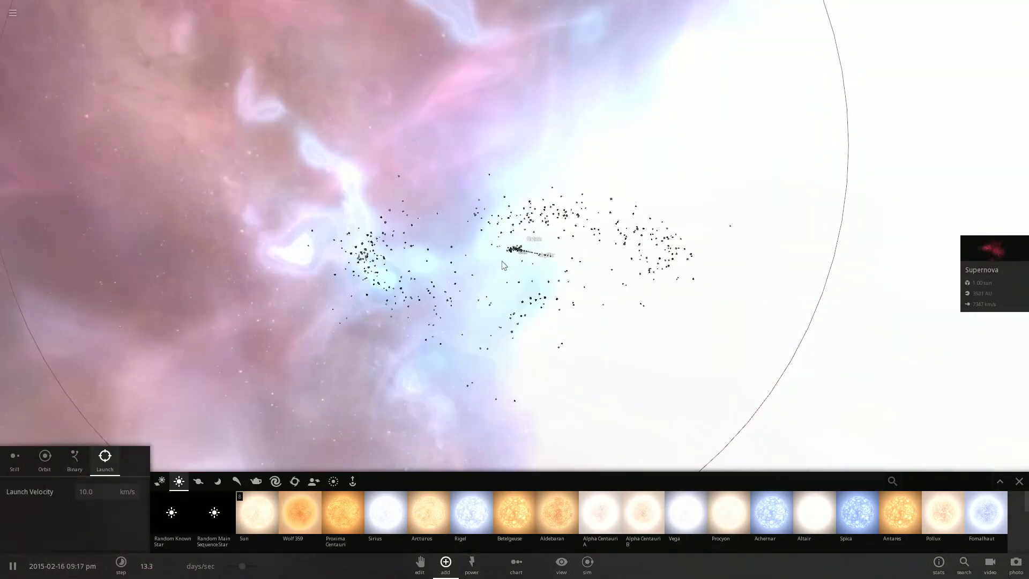
{"action": "scroll", "coordinate": [502, 262], "scroll_direction": "up", "scroll_amount": 5}
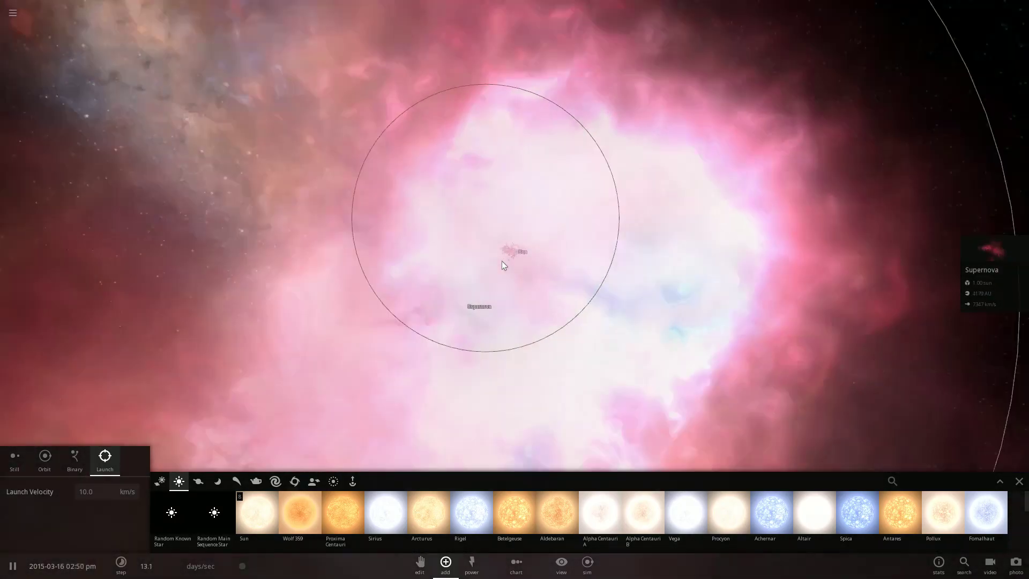
{"action": "scroll", "coordinate": [502, 262], "scroll_direction": "up", "scroll_amount": 5}
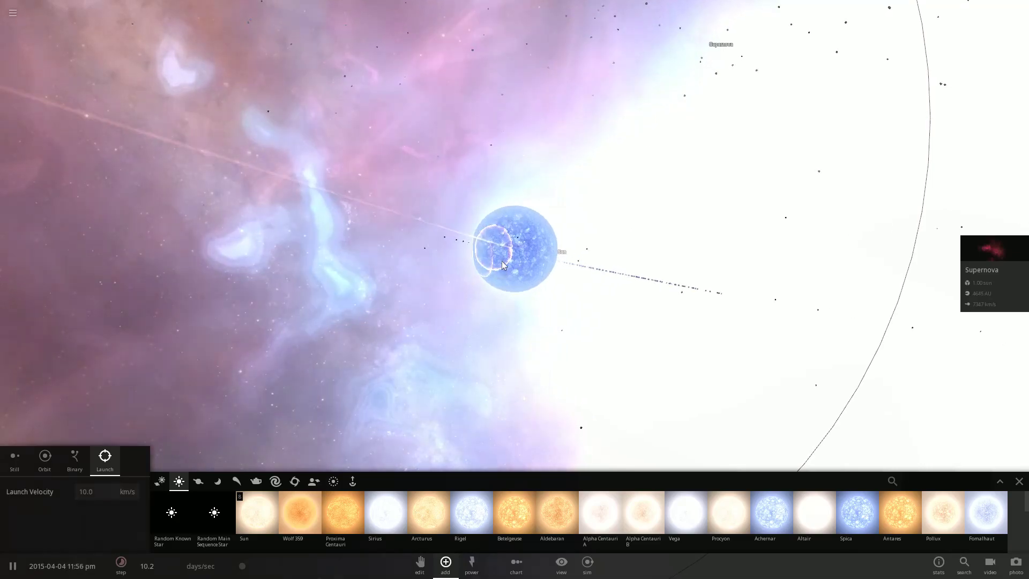
{"action": "scroll", "coordinate": [461, 299], "scroll_direction": "down", "scroll_amount": 2}
Step: Load the Earth Exploding & Close Moon simulation, then reopen the saved simulations list with Ctrl+O
{"action": "left_click", "coordinate": [261, 507]}
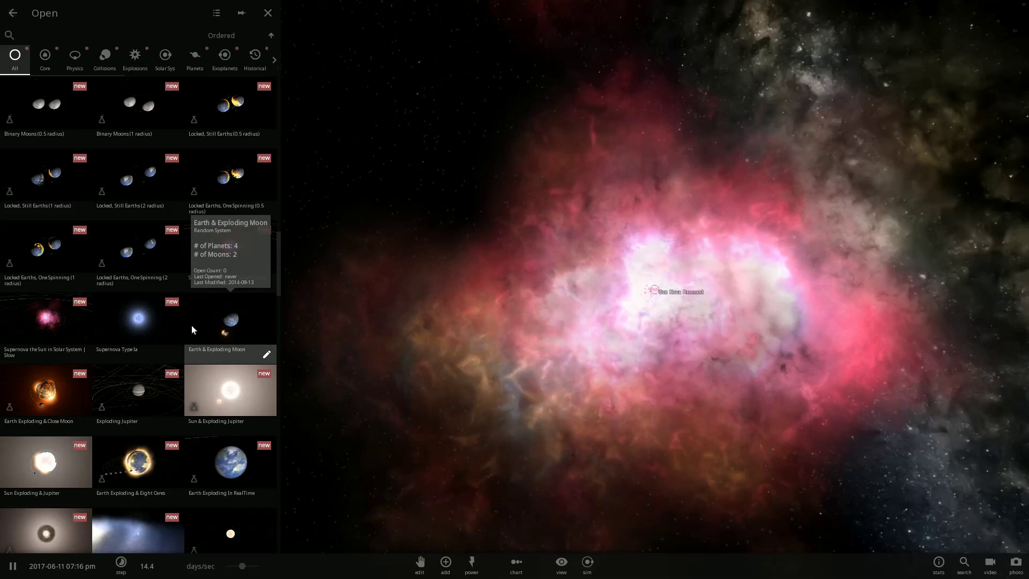
{"action": "left_click", "coordinate": [72, 403]}
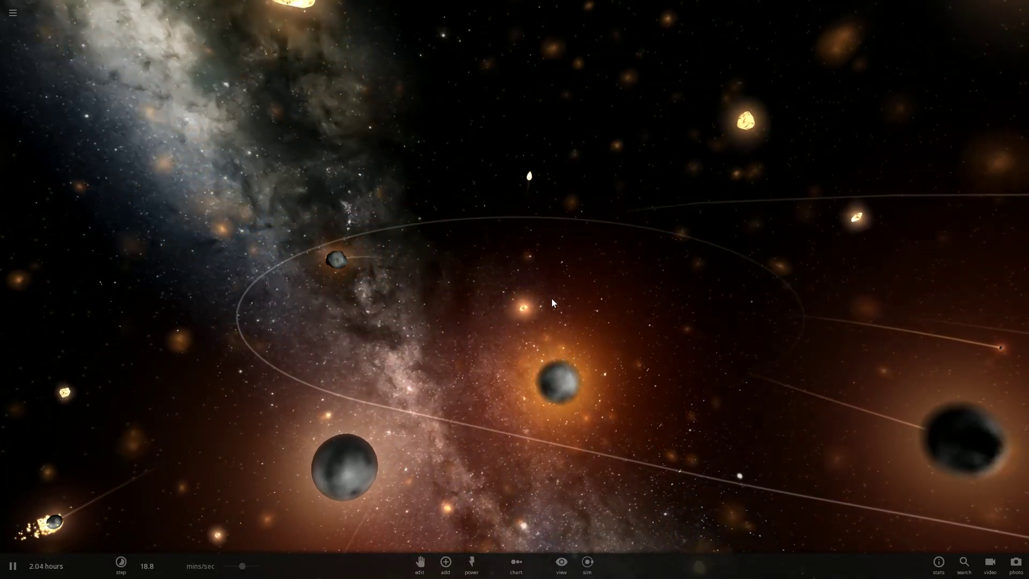
{"action": "key", "text": "ctrl+o"}
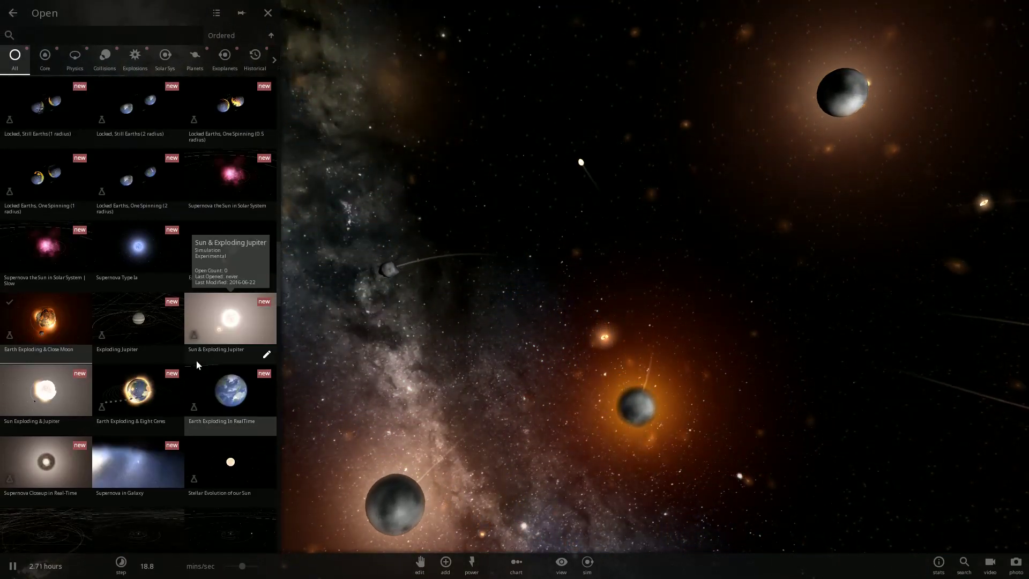
Step: Load a fresh Solar System, show Earth's full properties, and launch a moon into Earth
{"action": "left_click", "coordinate": [196, 353]}
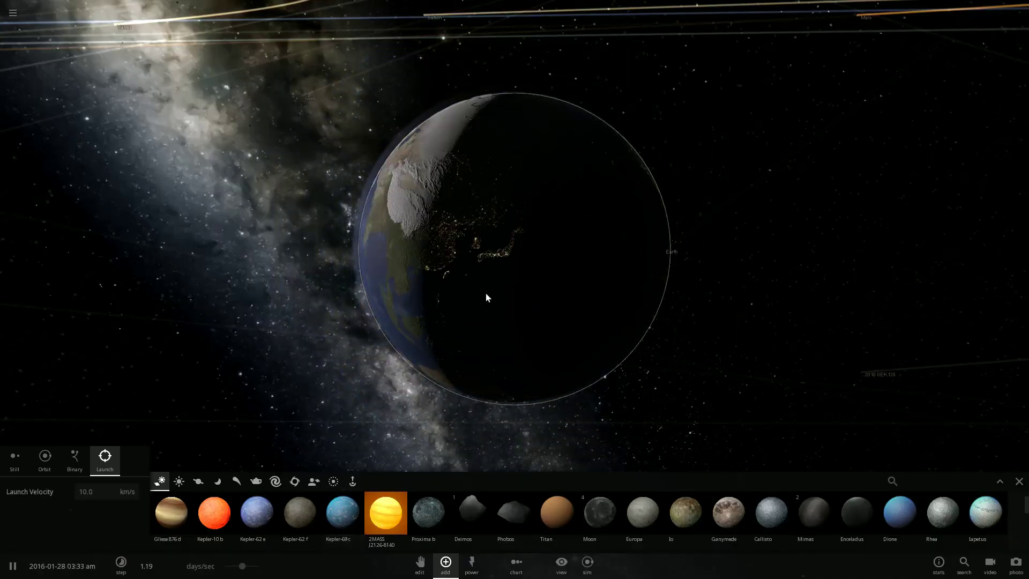
{"action": "left_click", "coordinate": [486, 298]}
{"action": "left_click", "coordinate": [984, 241]}
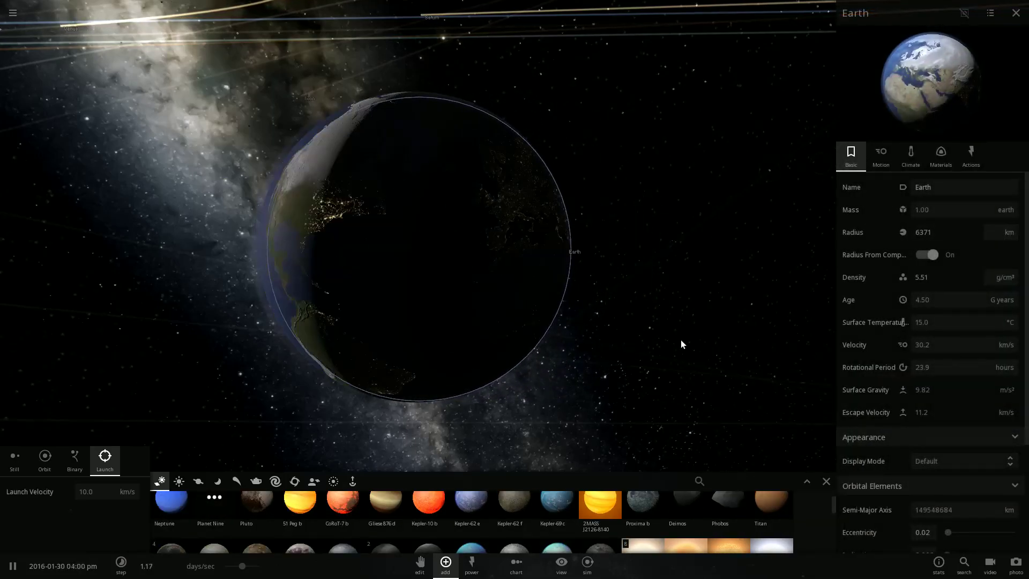
{"action": "scroll", "coordinate": [337, 515], "scroll_direction": "up", "scroll_amount": 2}
{"action": "scroll", "coordinate": [306, 515], "scroll_direction": "down", "scroll_amount": 1}
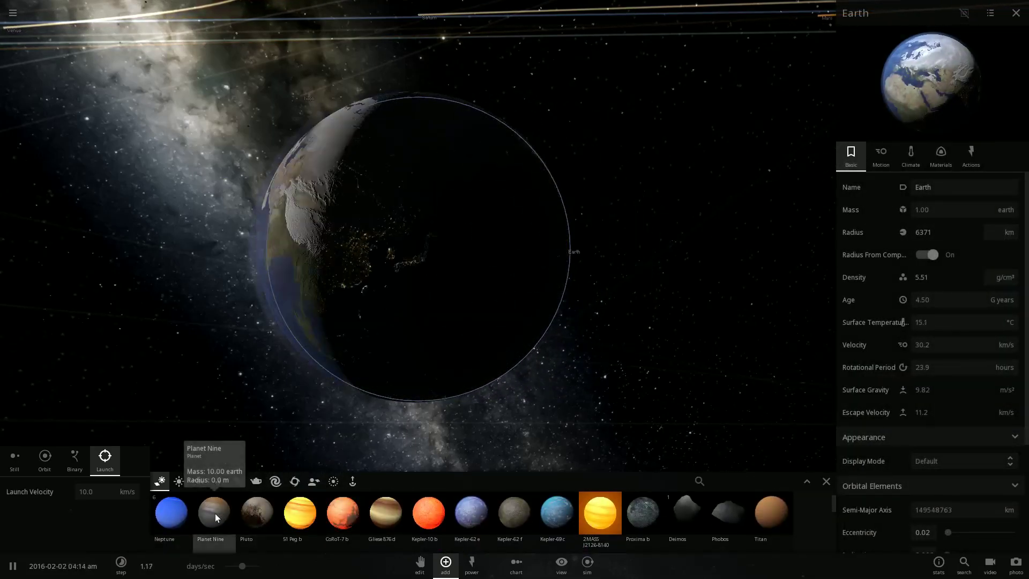
{"action": "scroll", "coordinate": [304, 515], "scroll_direction": "up", "scroll_amount": 1}
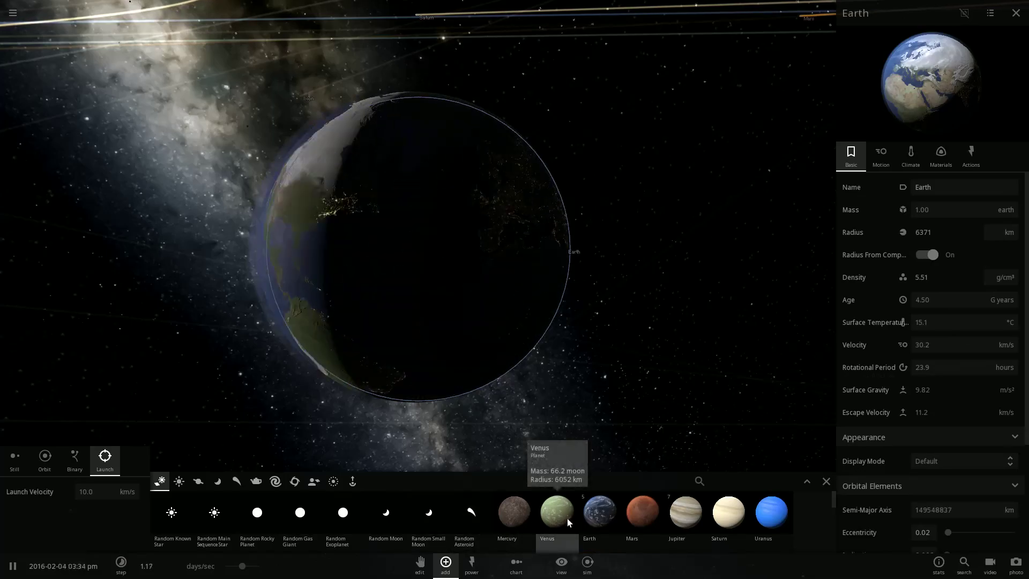
{"action": "scroll", "coordinate": [441, 510], "scroll_direction": "down", "scroll_amount": 1}
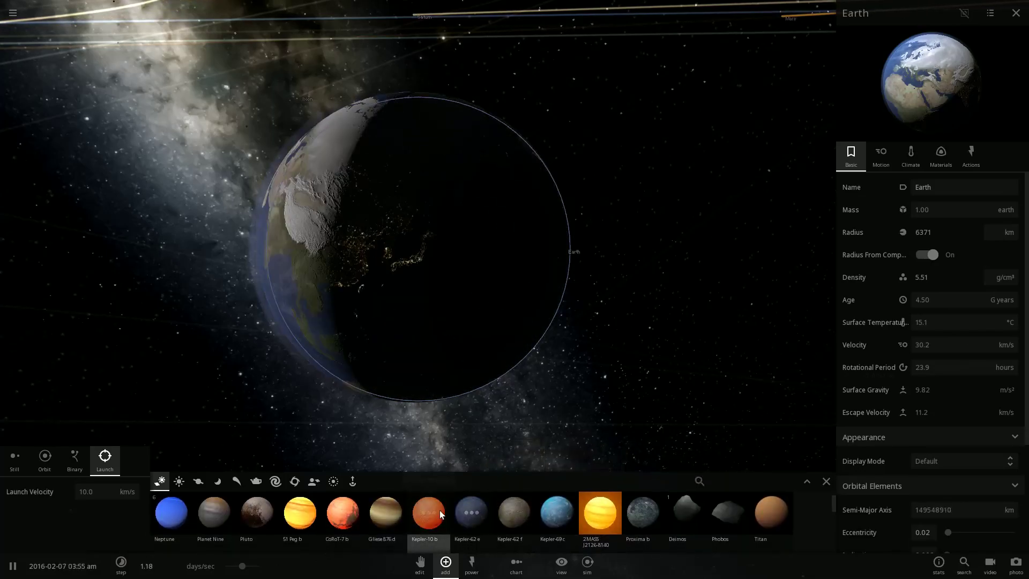
{"action": "scroll", "coordinate": [370, 518], "scroll_direction": "down", "scroll_amount": 1}
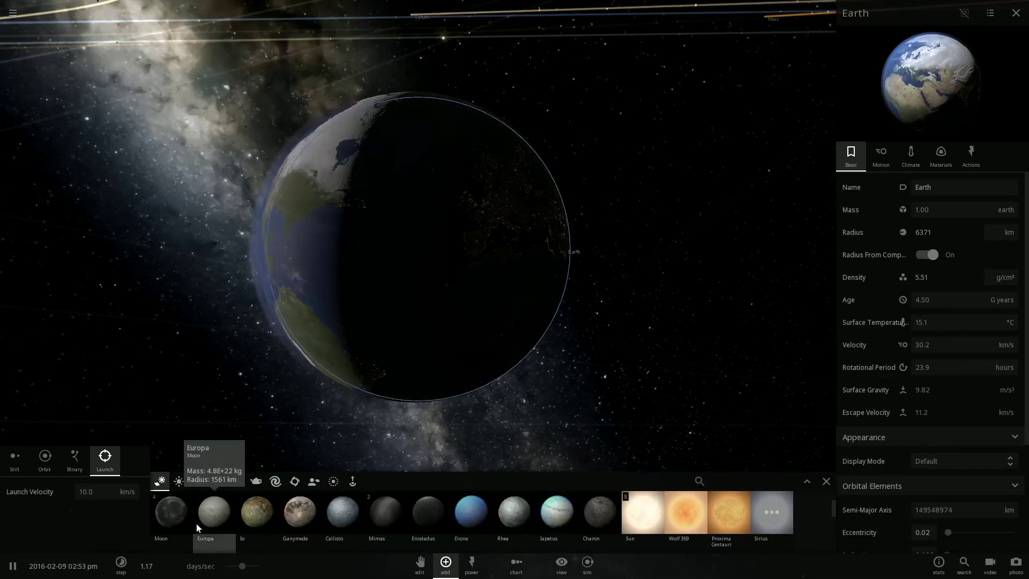
{"action": "left_click", "coordinate": [424, 287]}
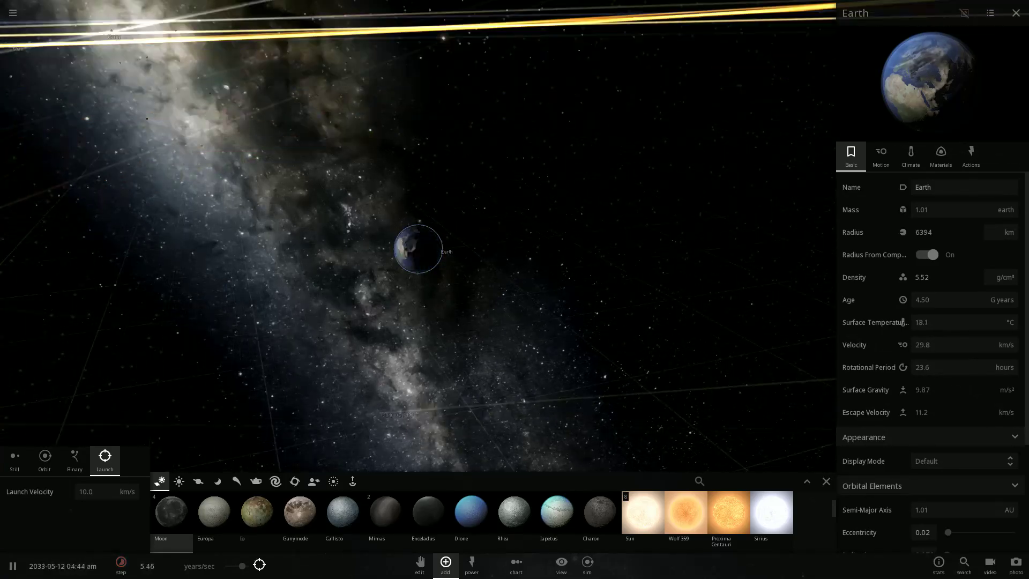
Step: Slow time, fire a moon into Earth, and orbit until South America faces forward
{"action": "left_click_drag", "start_coordinate": [242, 567], "coordinate": [223, 568]}
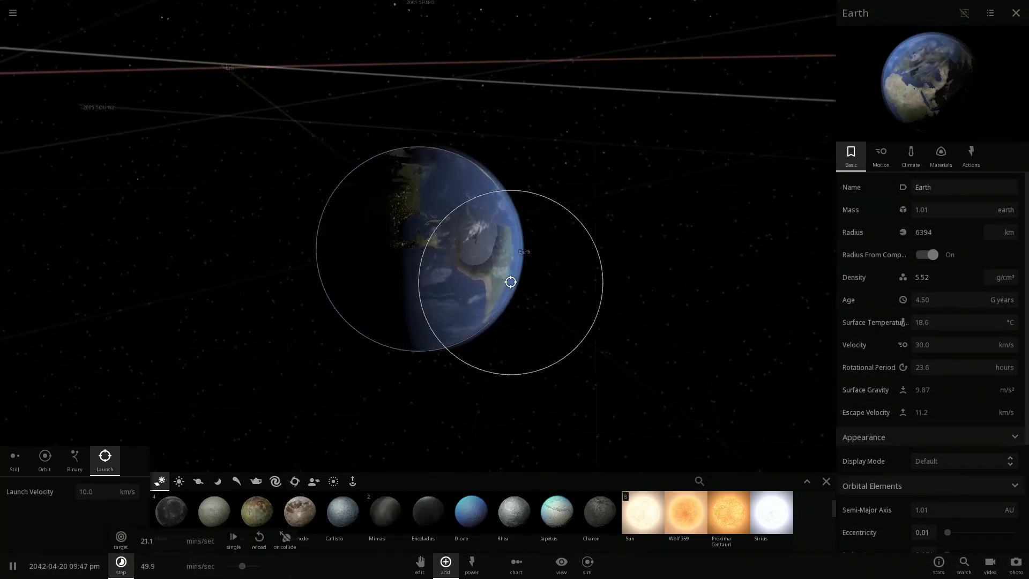
{"action": "scroll", "coordinate": [362, 228], "scroll_direction": "up", "scroll_amount": 5}
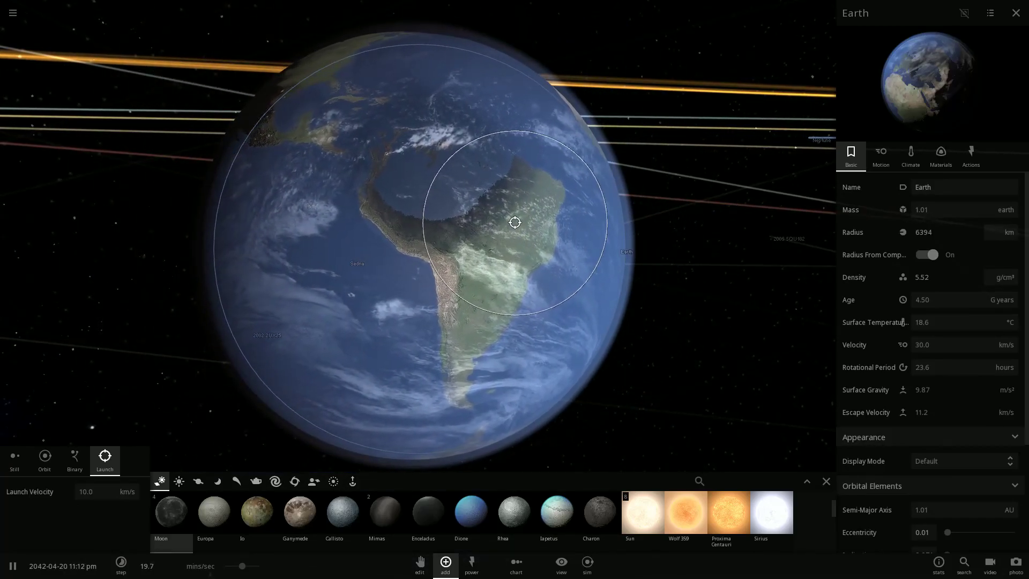
{"action": "left_click", "coordinate": [515, 222]}
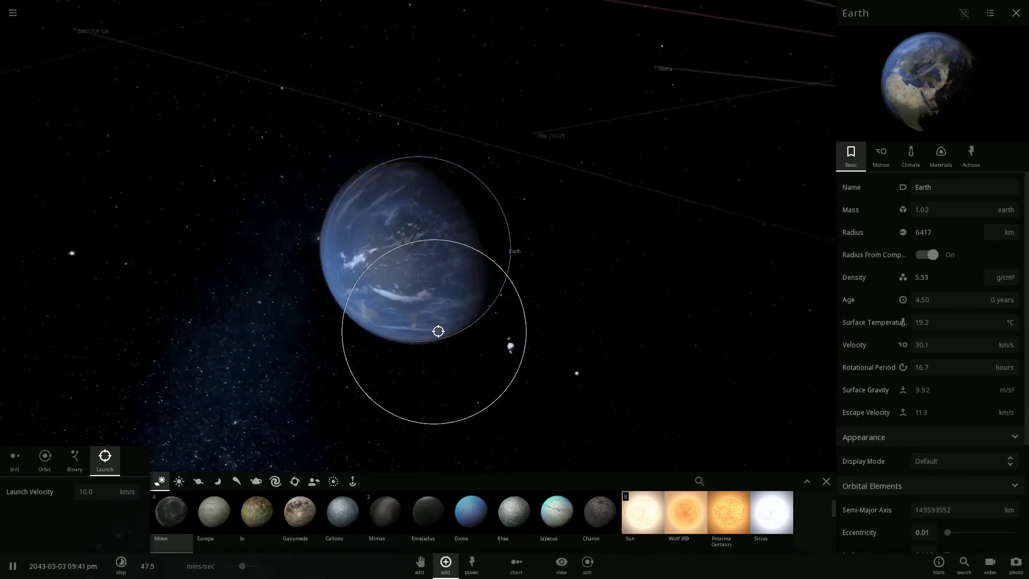
{"action": "mouse_move", "coordinate": [438, 330]}
{"action": "left_mouse_down"}
{"action": "mouse_move", "coordinate": [638, 280]}
{"action": "mouse_move", "coordinate": [523, 283]}
{"action": "mouse_move", "coordinate": [488, 356]}
{"action": "mouse_move", "coordinate": [467, 310]}
{"action": "mouse_move", "coordinate": [469, 340]}
{"action": "left_mouse_up"}
{"action": "scroll", "coordinate": [493, 297], "scroll_direction": "up", "scroll_amount": 2}
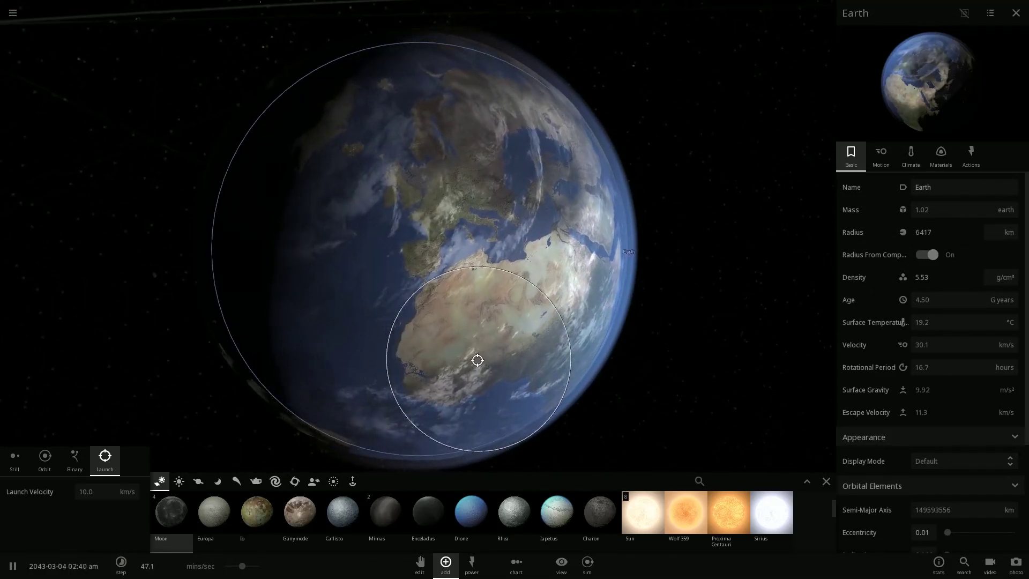
{"action": "left_click_drag", "start_coordinate": [472, 289], "coordinate": [528, 202]}
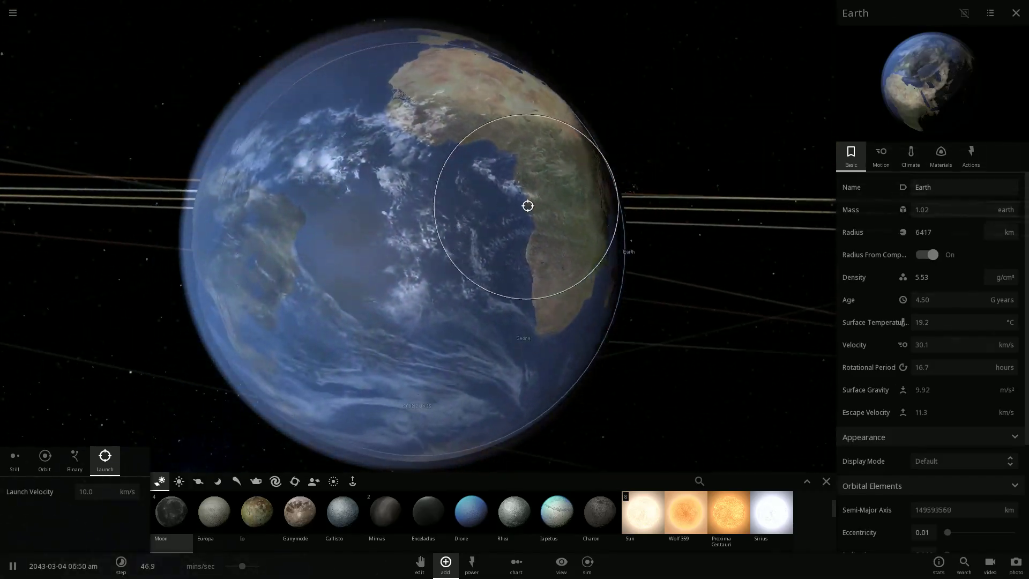
{"action": "scroll", "coordinate": [468, 301], "scroll_direction": "down", "scroll_amount": 2}
{"action": "mouse_move", "coordinate": [459, 275]}
{"action": "left_mouse_down"}
{"action": "mouse_move", "coordinate": [379, 253]}
{"action": "mouse_move", "coordinate": [501, 248]}
{"action": "mouse_move", "coordinate": [489, 173]}
{"action": "mouse_move", "coordinate": [512, 275]}
{"action": "left_mouse_up"}
Step: Launch three more moons into Earth, raising its mass to 1.31
{"action": "left_click", "coordinate": [441, 280]}
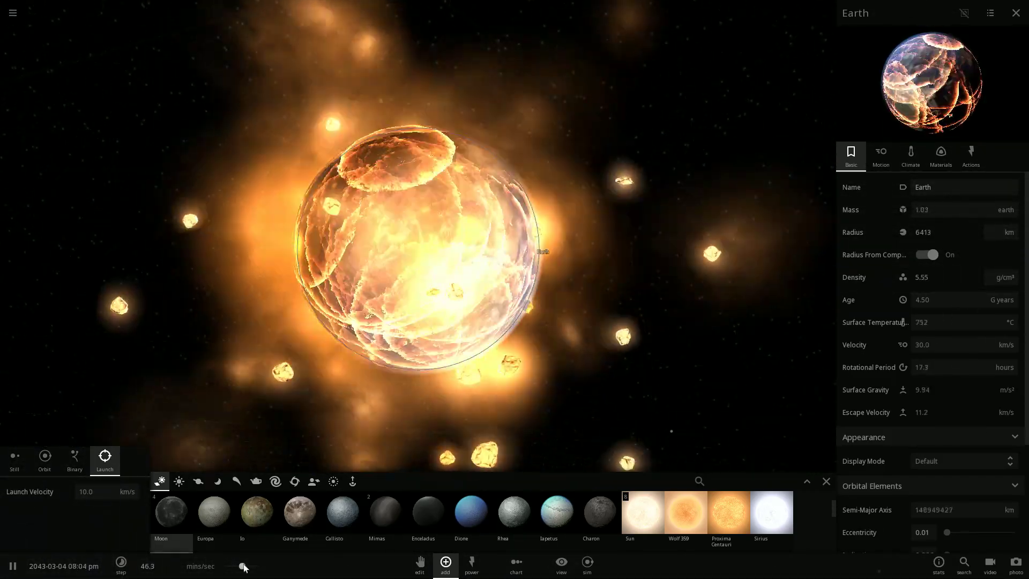
{"action": "scroll", "coordinate": [368, 374], "scroll_direction": "up", "scroll_amount": 3}
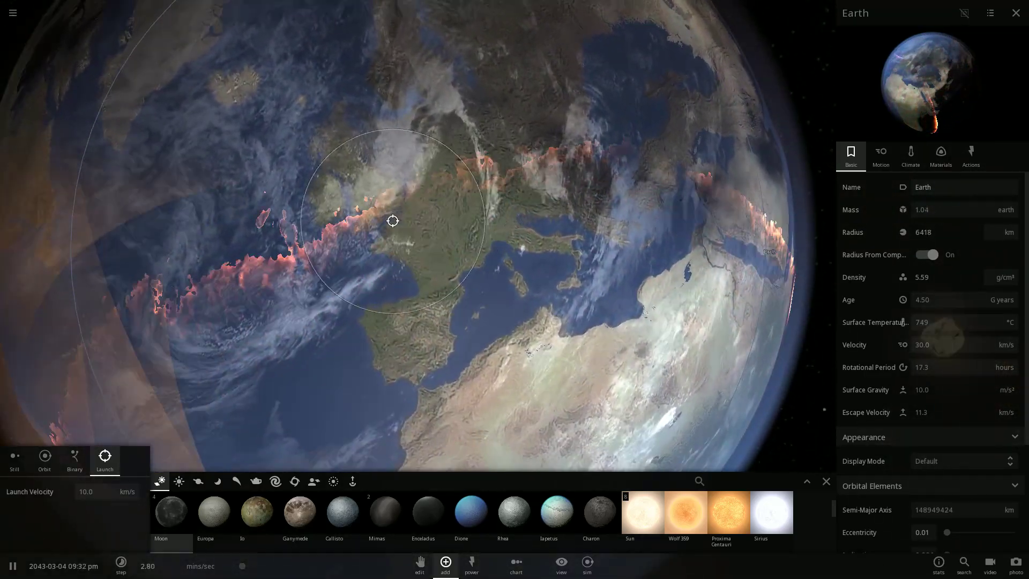
{"action": "scroll", "coordinate": [377, 169], "scroll_direction": "down", "scroll_amount": 2}
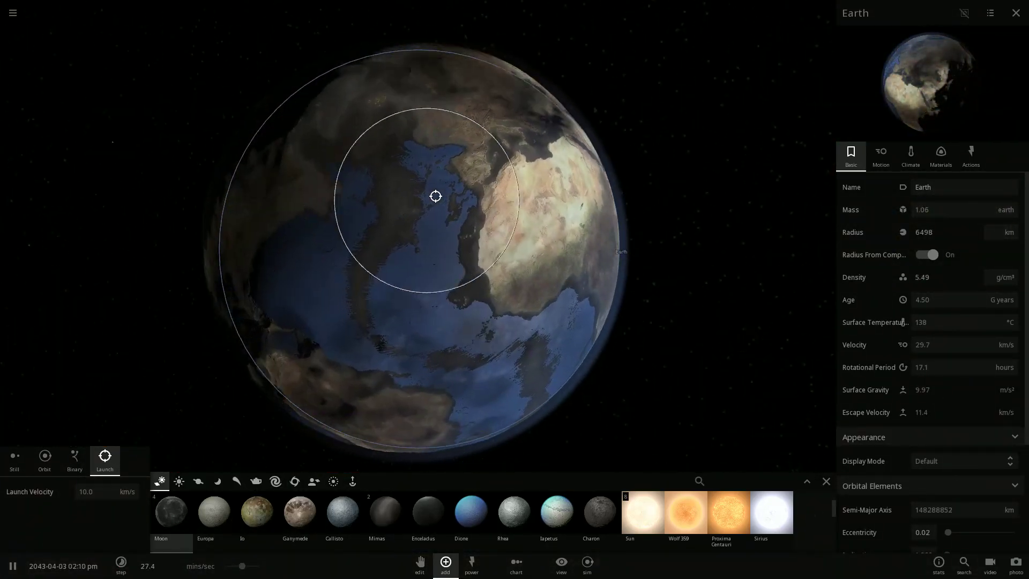
{"action": "scroll", "coordinate": [267, 141], "scroll_direction": "down", "scroll_amount": 2}
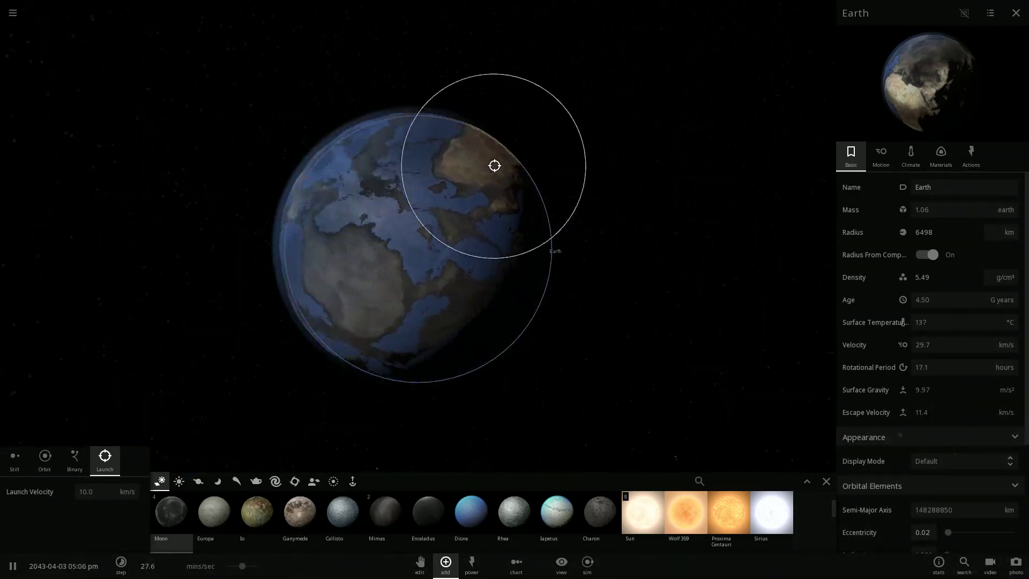
{"action": "left_click", "coordinate": [494, 166]}
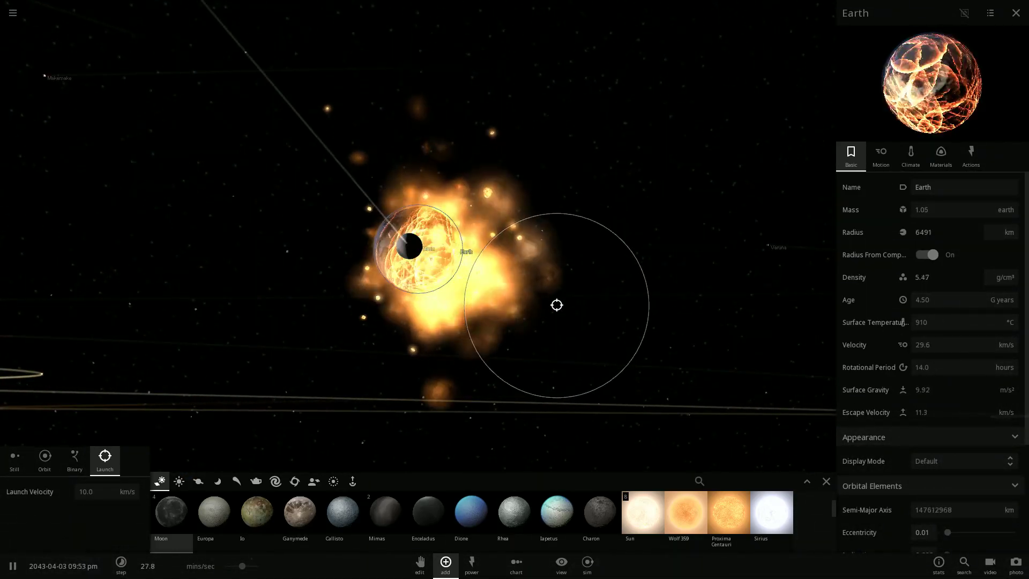
{"action": "left_click", "coordinate": [425, 235]}
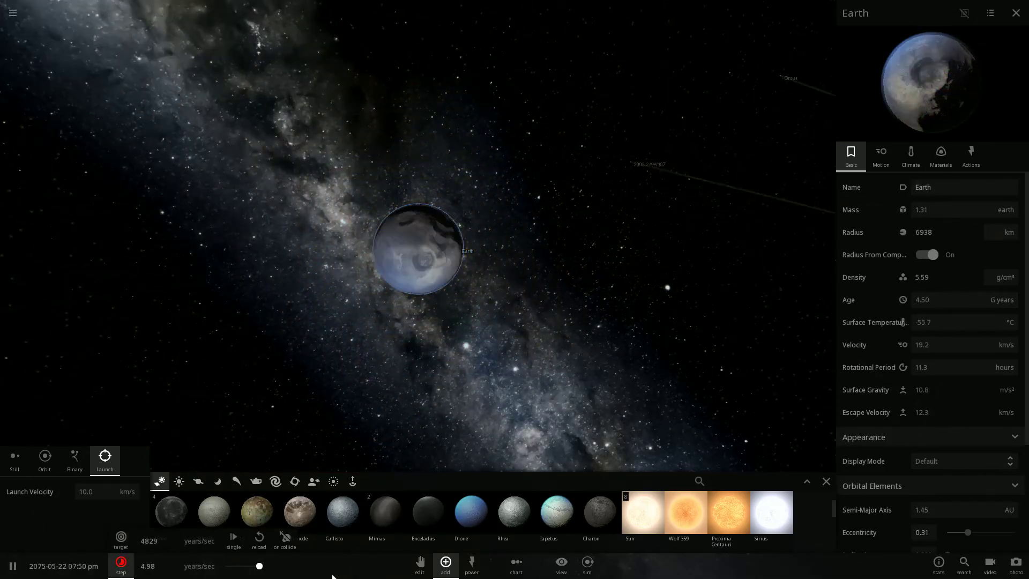
Step: Slow time to months per second and launch two Mars-like planets into Earth
{"action": "left_click_drag", "start_coordinate": [259, 566], "coordinate": [226, 566]}
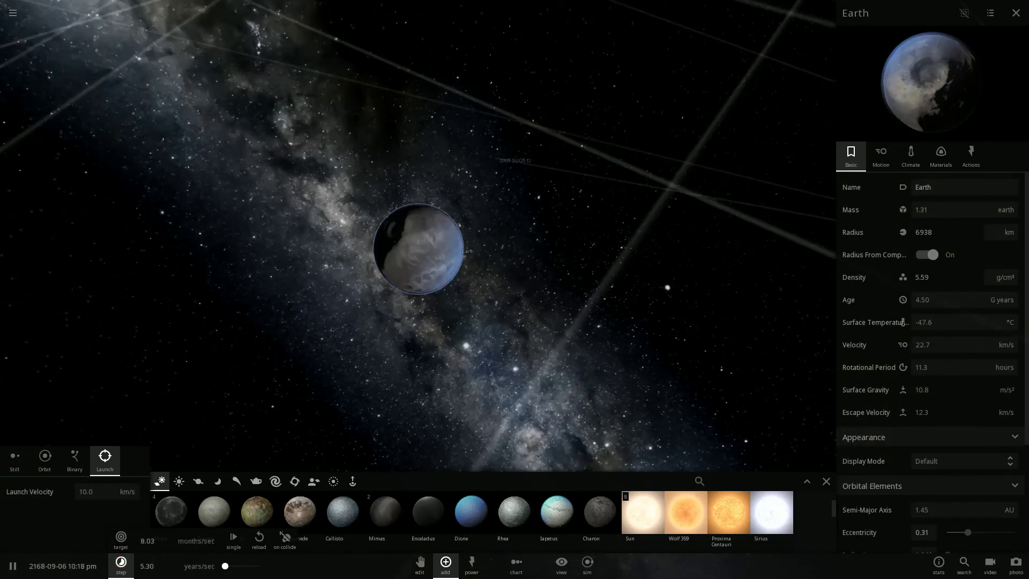
{"action": "scroll", "coordinate": [480, 290], "scroll_direction": "up", "scroll_amount": 5}
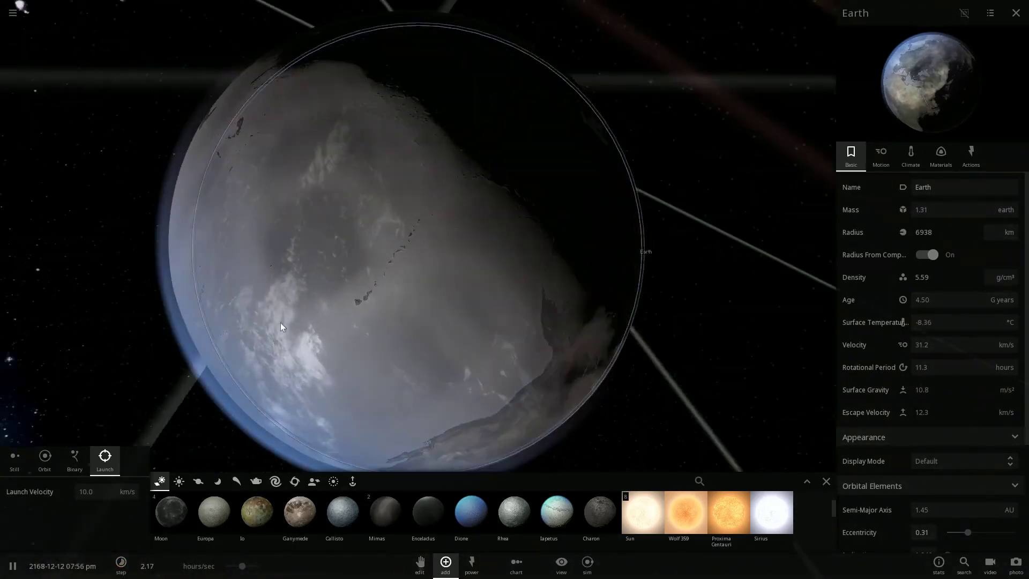
{"action": "scroll", "coordinate": [281, 323], "scroll_direction": "down", "scroll_amount": 5}
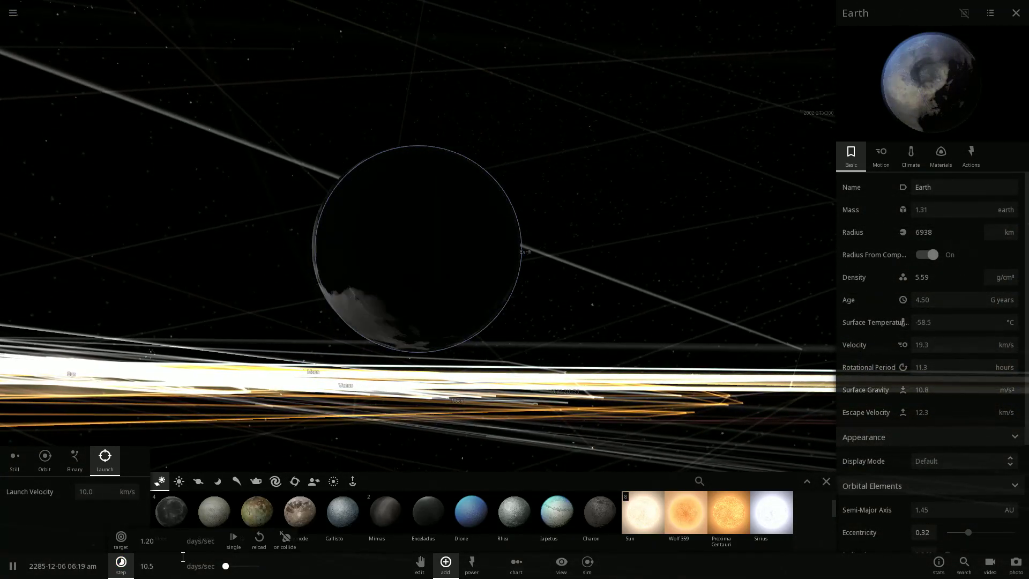
{"action": "scroll", "coordinate": [420, 293], "scroll_direction": "down", "scroll_amount": 3}
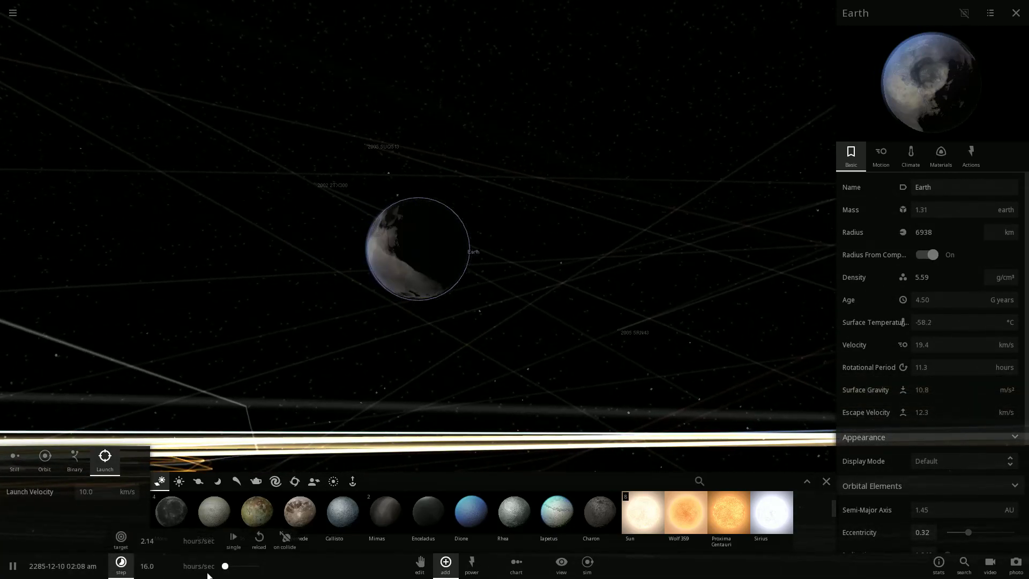
{"action": "scroll", "coordinate": [444, 214], "scroll_direction": "up", "scroll_amount": 3}
{"action": "scroll", "coordinate": [515, 265], "scroll_direction": "up", "scroll_amount": 3}
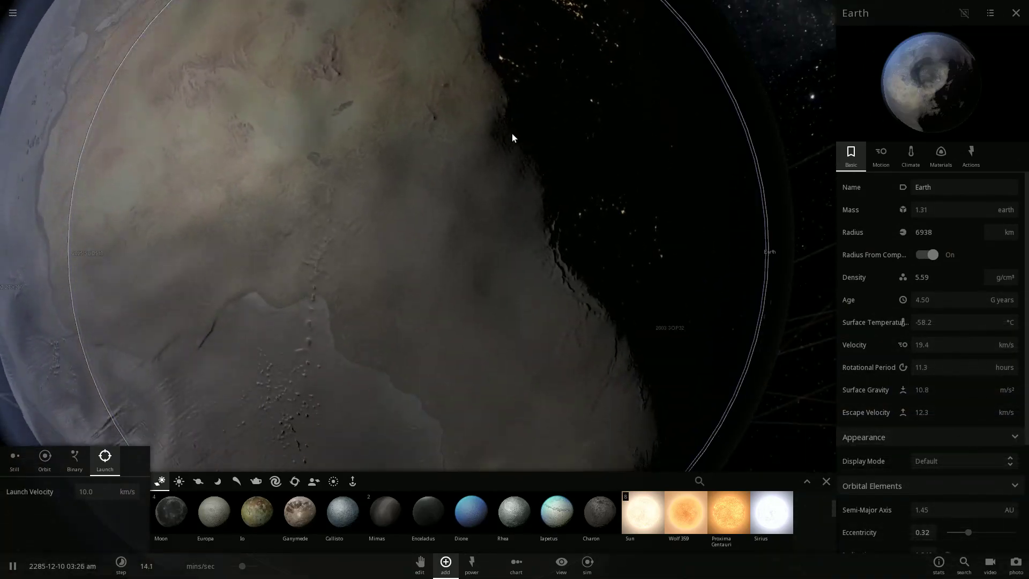
{"action": "scroll", "coordinate": [513, 138], "scroll_direction": "down", "scroll_amount": 5}
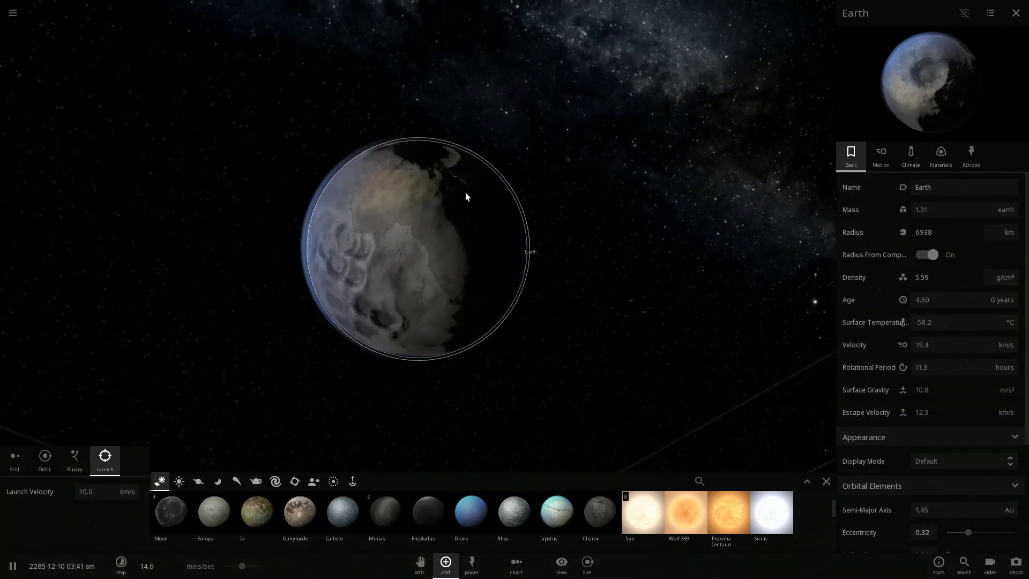
{"action": "mouse_move", "coordinate": [774, 278]}
{"action": "left_mouse_down"}
{"action": "mouse_move", "coordinate": [471, 37]}
{"action": "mouse_move", "coordinate": [744, 135]}
{"action": "mouse_move", "coordinate": [757, 272]}
{"action": "left_mouse_up"}
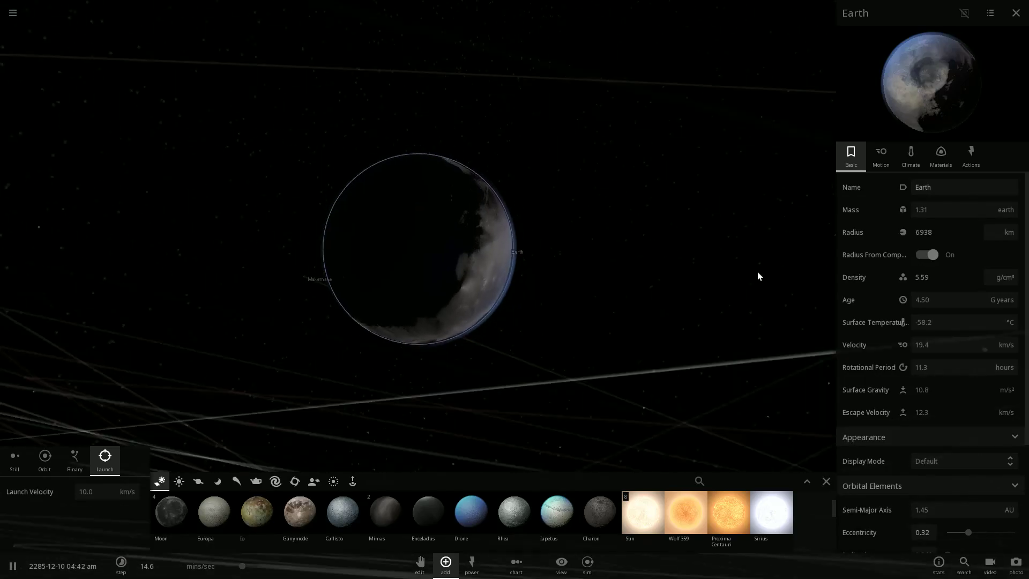
{"action": "scroll", "coordinate": [429, 200], "scroll_direction": "down", "scroll_amount": 3}
{"action": "scroll", "coordinate": [465, 215], "scroll_direction": "down", "scroll_amount": 2}
{"action": "mouse_move", "coordinate": [465, 214]}
{"action": "left_mouse_down"}
{"action": "mouse_move", "coordinate": [571, 300]}
{"action": "mouse_move", "coordinate": [557, 189]}
{"action": "left_mouse_up"}
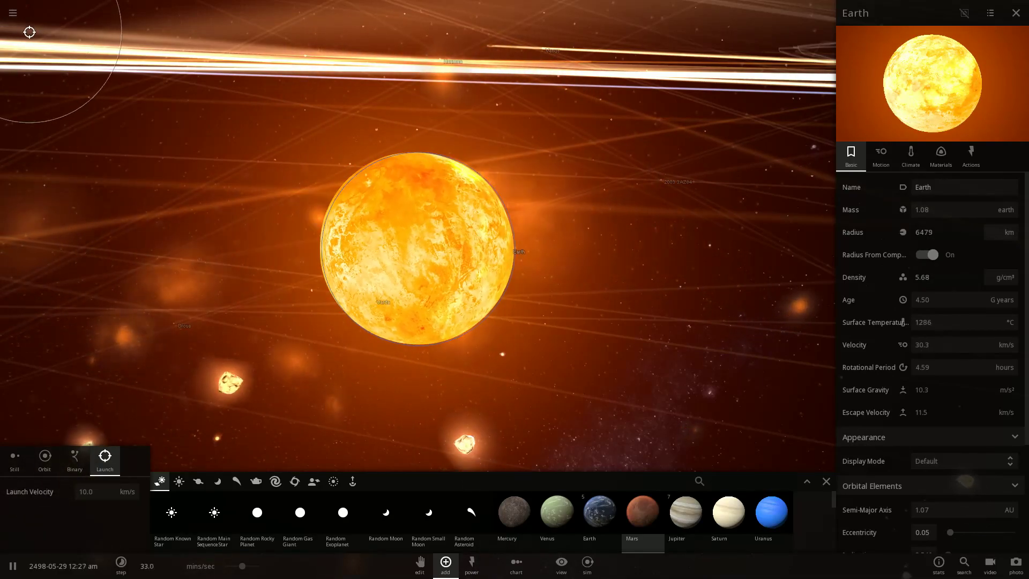
{"action": "scroll", "coordinate": [324, 315], "scroll_direction": "down", "scroll_amount": 2}
{"action": "scroll", "coordinate": [324, 315], "scroll_direction": "down", "scroll_amount": 3}
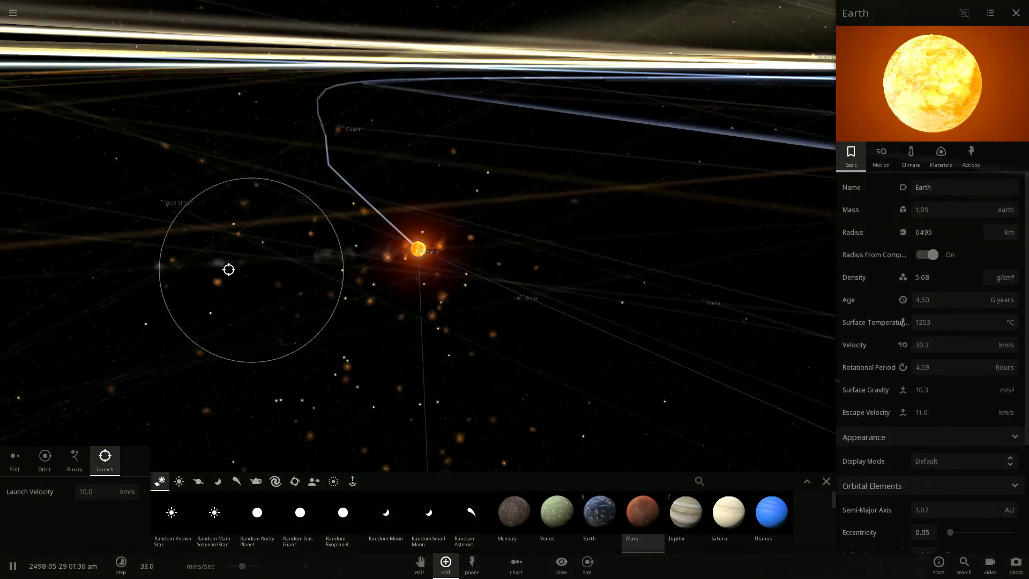
{"action": "scroll", "coordinate": [393, 281], "scroll_direction": "up", "scroll_amount": 5}
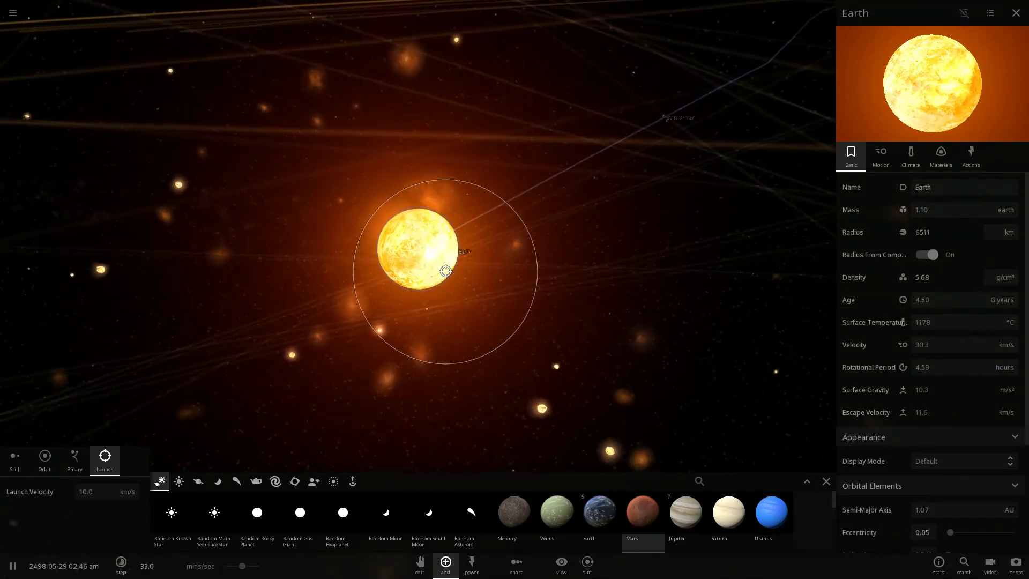
{"action": "left_click", "coordinate": [445, 250]}
{"action": "left_click", "coordinate": [444, 255]}
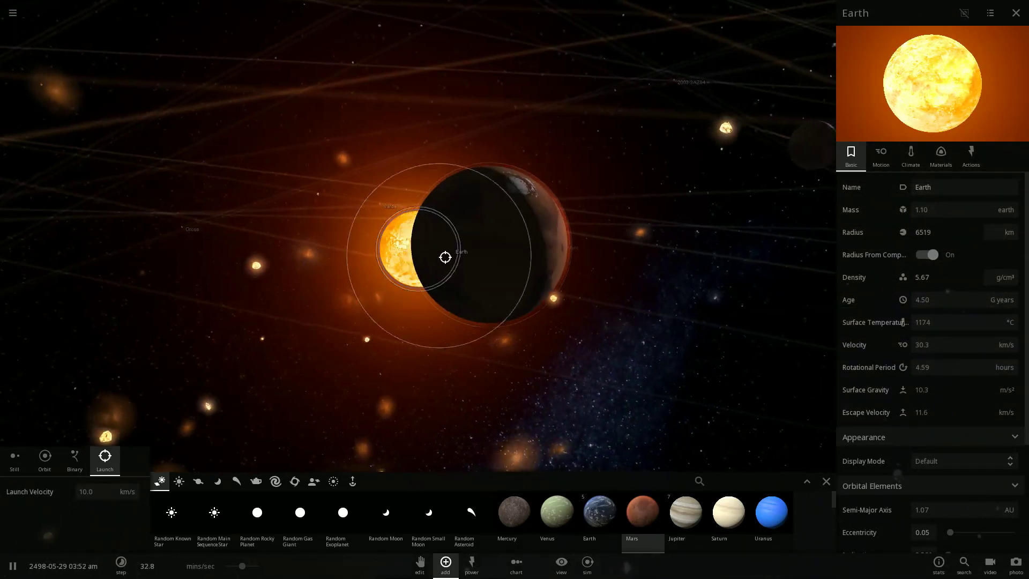
{"action": "left_click_drag", "start_coordinate": [660, 324], "coordinate": [780, 317]}
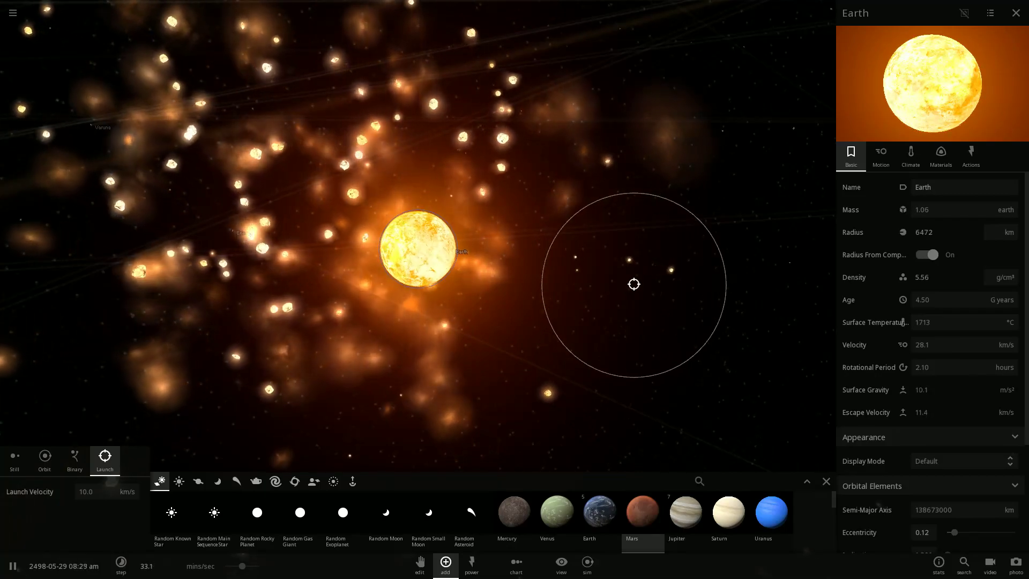
{"action": "scroll", "coordinate": [347, 304], "scroll_direction": "up", "scroll_amount": 3}
{"action": "scroll", "coordinate": [450, 266], "scroll_direction": "up", "scroll_amount": 3}
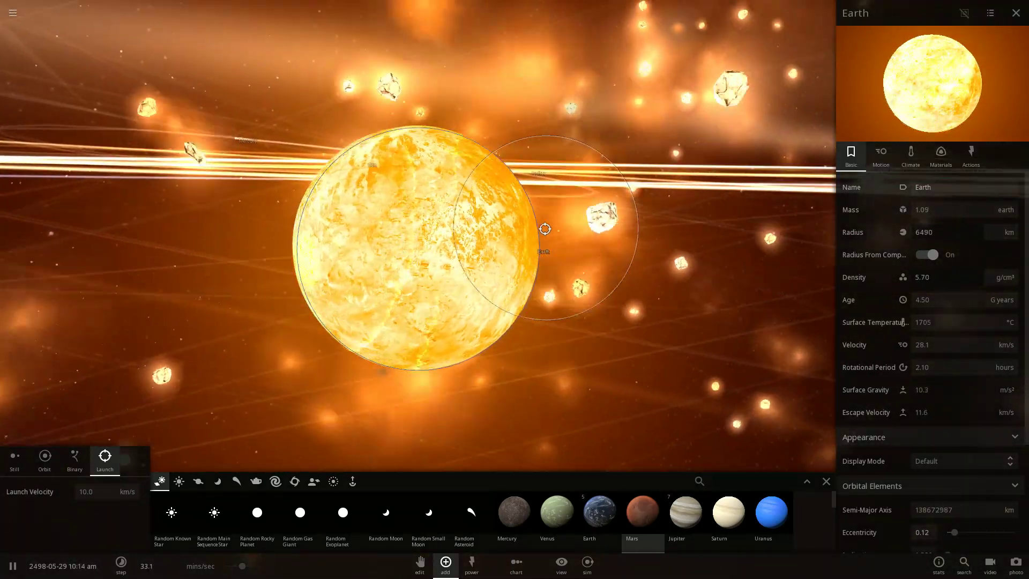
{"action": "scroll", "coordinate": [545, 229], "scroll_direction": "up", "scroll_amount": 3}
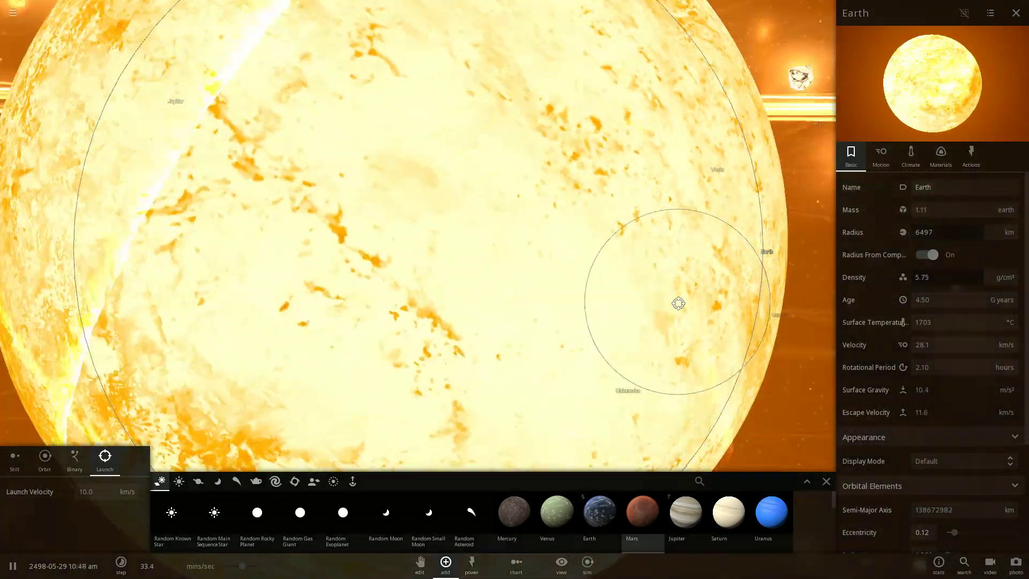
{"action": "scroll", "coordinate": [678, 300], "scroll_direction": "down", "scroll_amount": 4}
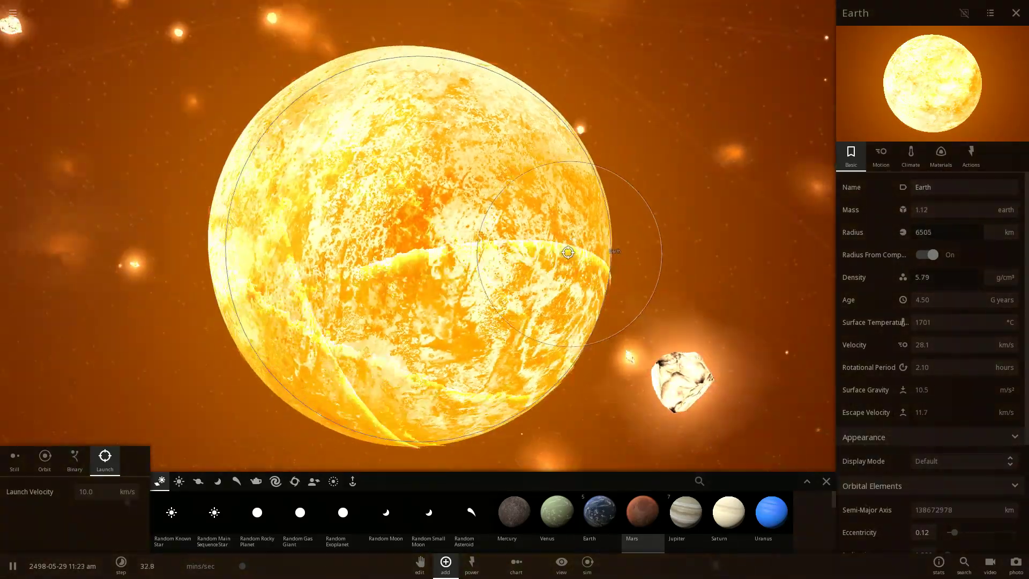
{"action": "scroll", "coordinate": [574, 246], "scroll_direction": "down", "scroll_amount": 3}
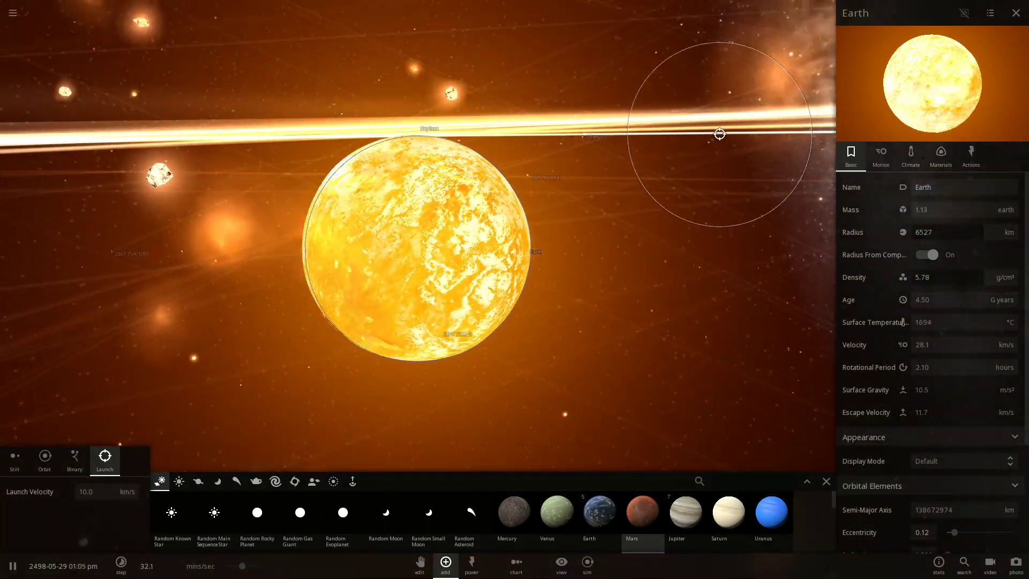
{"action": "scroll", "coordinate": [717, 141], "scroll_direction": "up", "scroll_amount": 3}
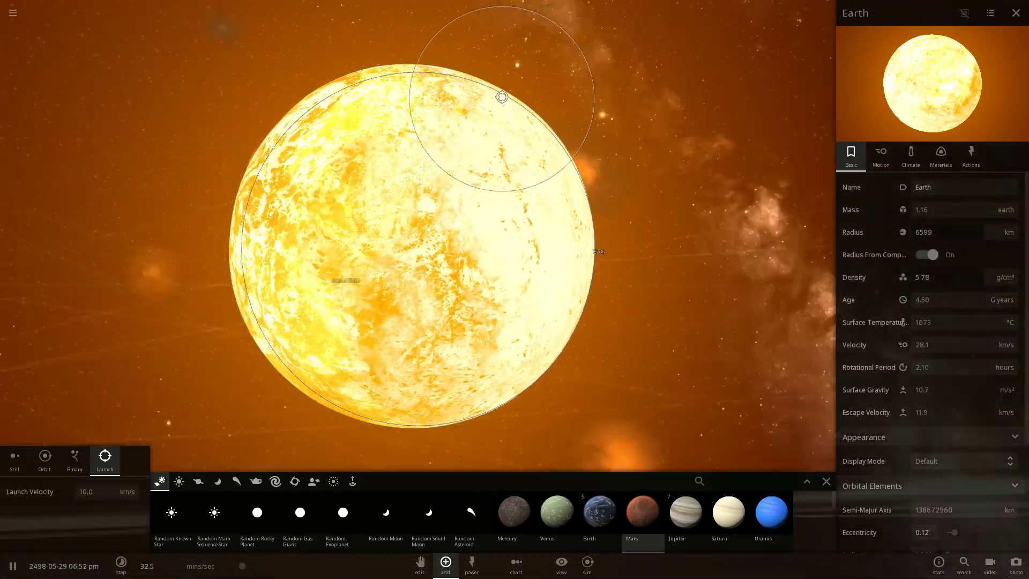
{"action": "scroll", "coordinate": [716, 110], "scroll_direction": "down", "scroll_amount": 5}
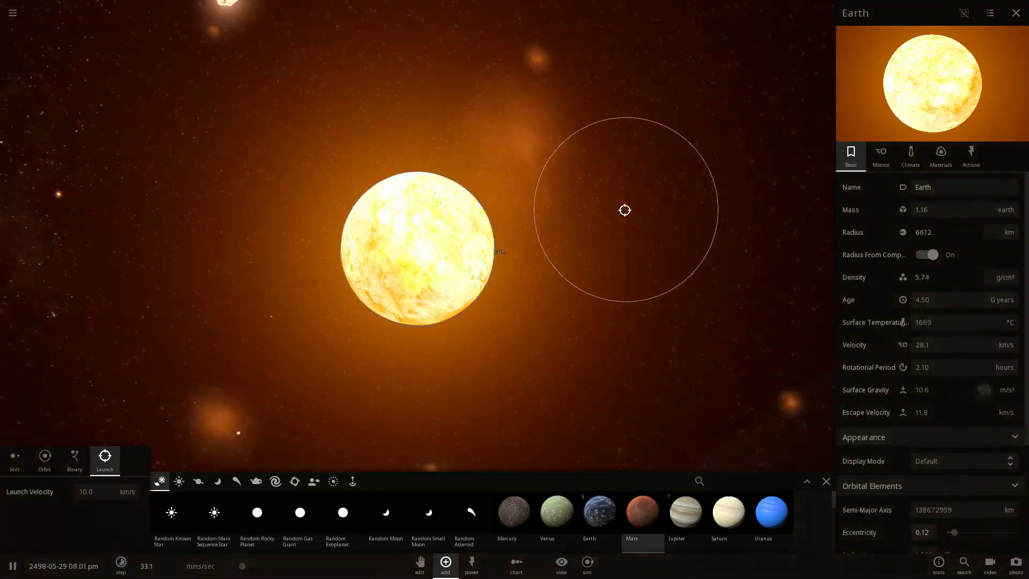
{"action": "scroll", "coordinate": [625, 209], "scroll_direction": "down", "scroll_amount": 2}
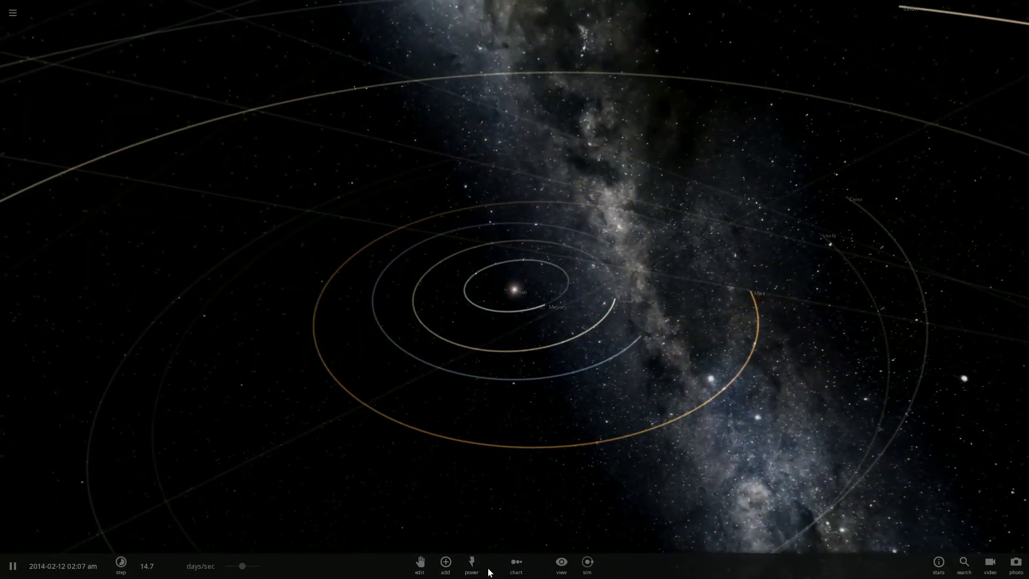
Step: Pick Jupiter to add, and expand Earth's properties showing mass 1.00 and radius 6371 km
{"action": "left_click", "coordinate": [446, 563]}
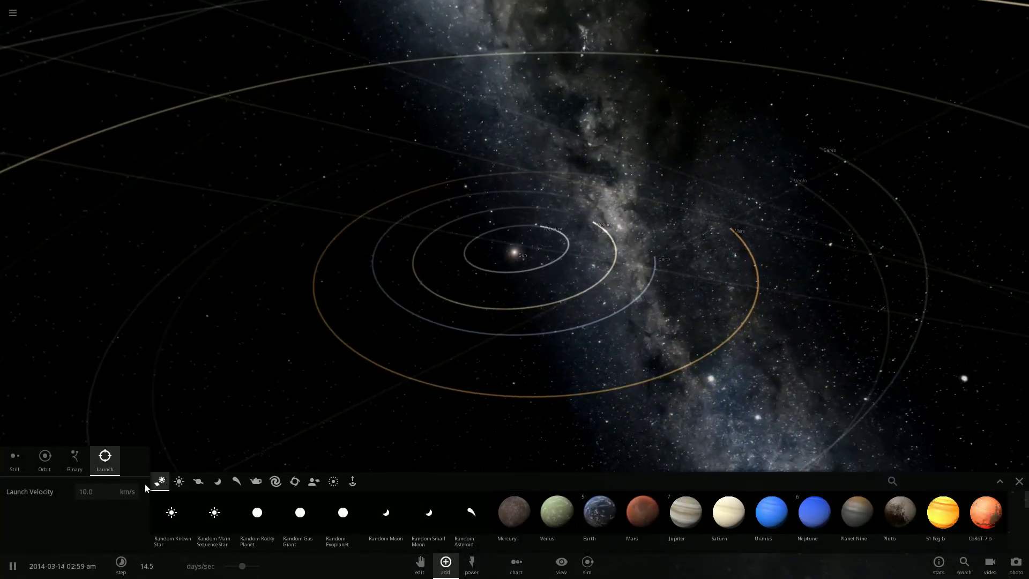
{"action": "left_click", "coordinate": [680, 515]}
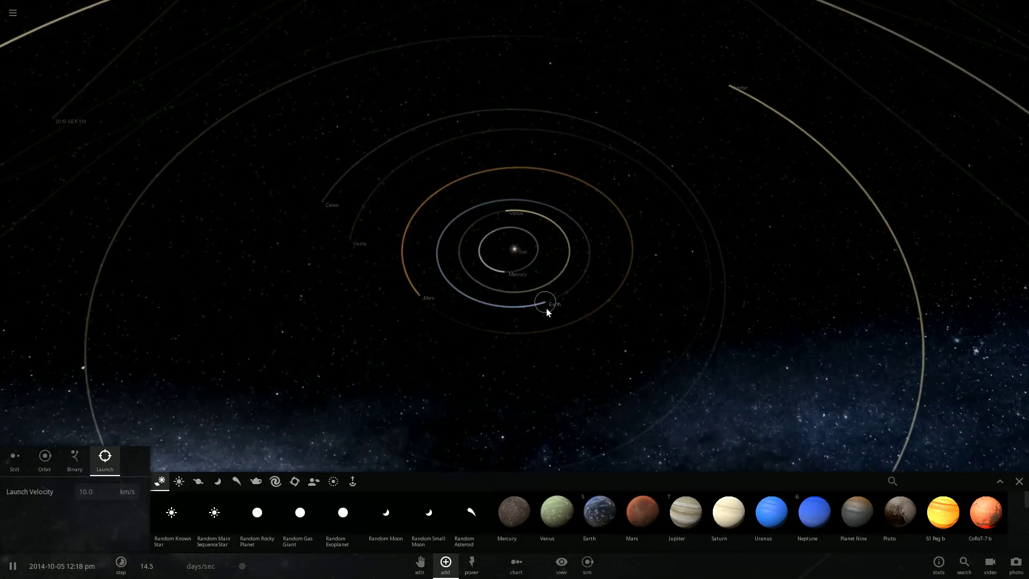
{"action": "left_click", "coordinate": [547, 308]}
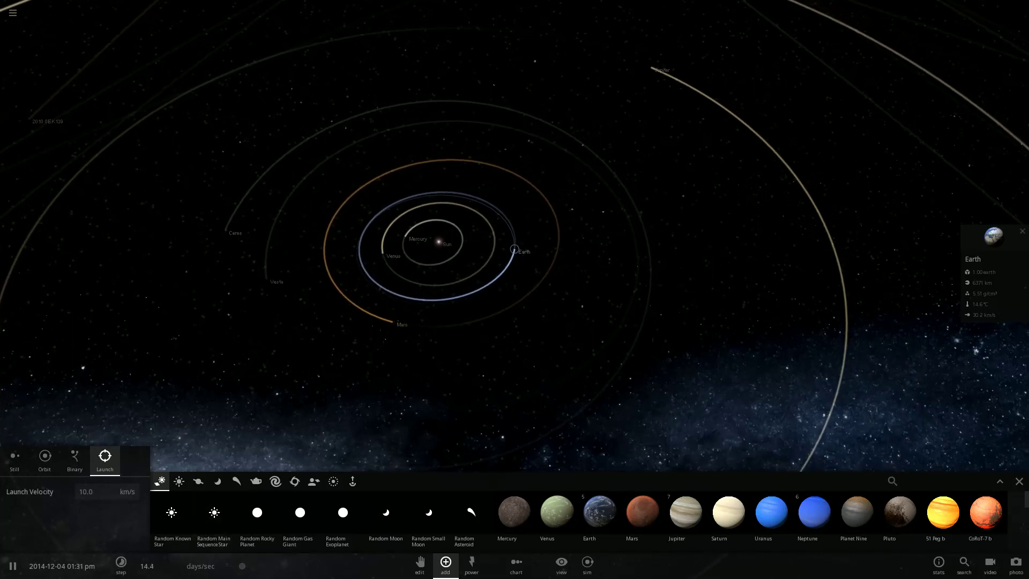
{"action": "left_click", "coordinate": [1001, 241]}
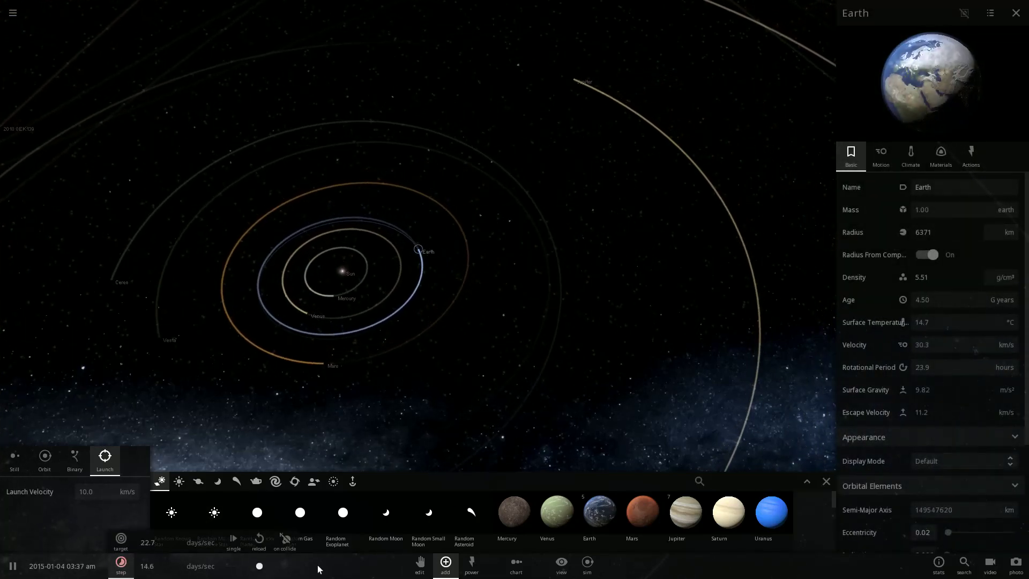
Step: Fire a swarm of Jupiters into the inner Solar System, re-picking Jupiter, then stop launching
{"action": "left_click_drag", "start_coordinate": [585, 106], "coordinate": [533, 39]}
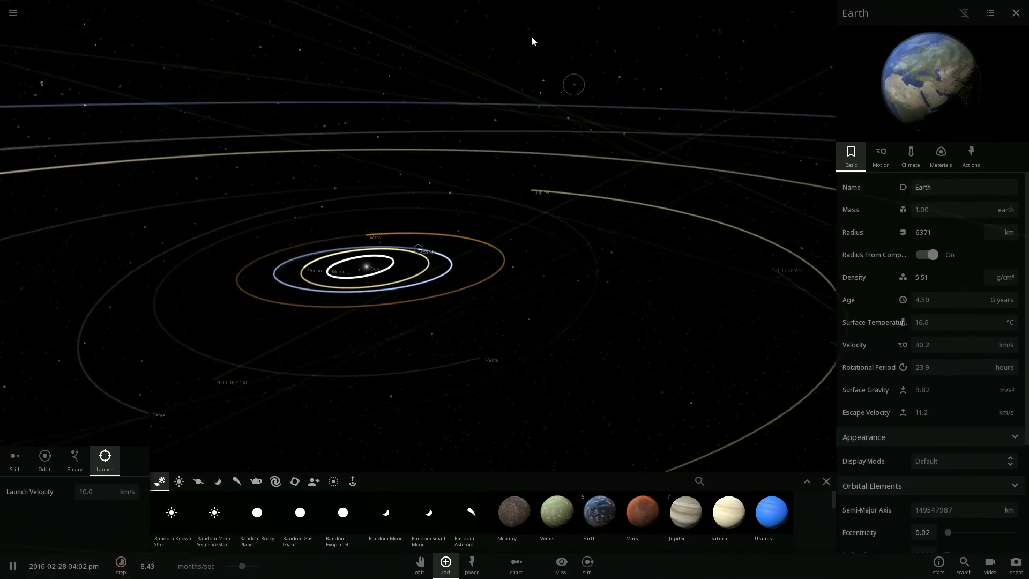
{"action": "left_click", "coordinate": [519, 261]}
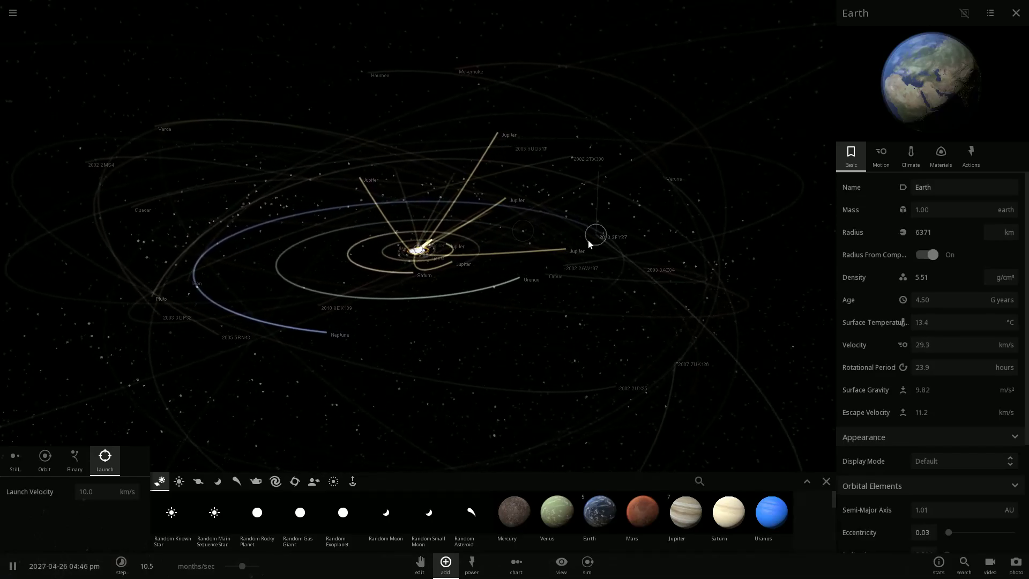
{"action": "scroll", "coordinate": [588, 241], "scroll_direction": "down", "scroll_amount": 5}
{"action": "left_click_drag", "start_coordinate": [590, 254], "coordinate": [460, 312]}
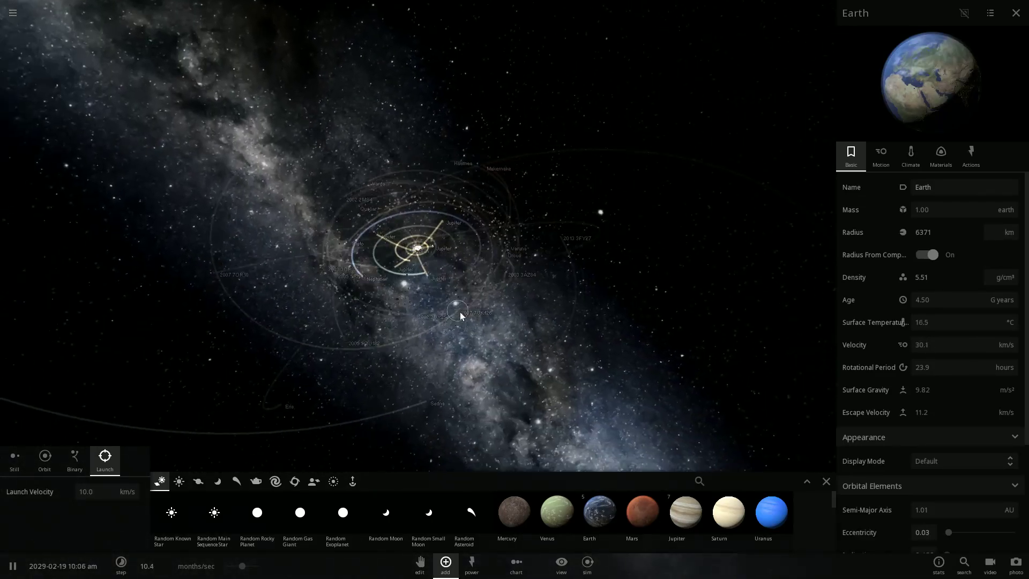
{"action": "scroll", "coordinate": [460, 312], "scroll_direction": "up", "scroll_amount": 5}
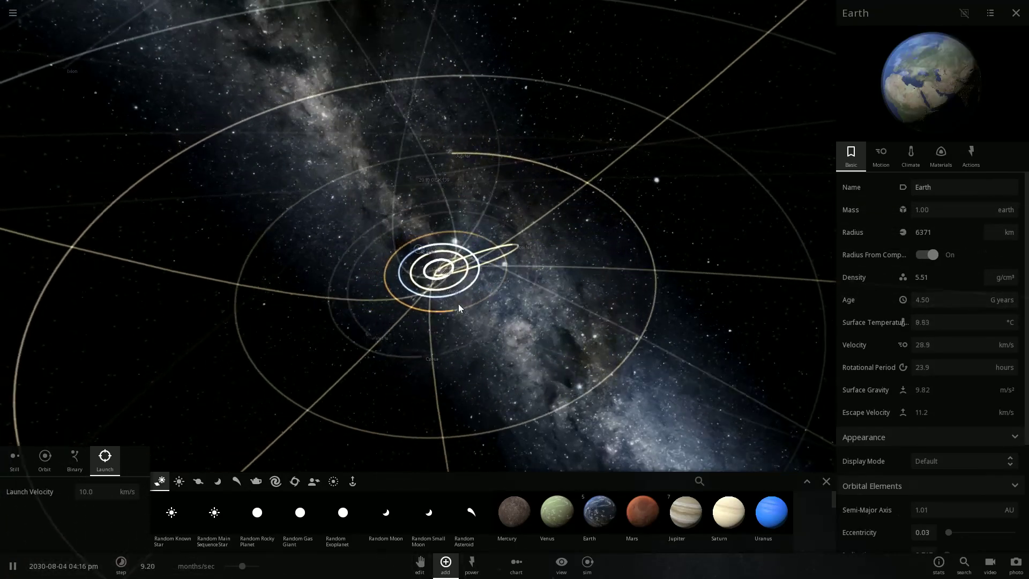
{"action": "mouse_move", "coordinate": [458, 303]}
{"action": "left_mouse_down"}
{"action": "mouse_move", "coordinate": [456, 160]}
{"action": "mouse_move", "coordinate": [459, 192]}
{"action": "left_mouse_up"}
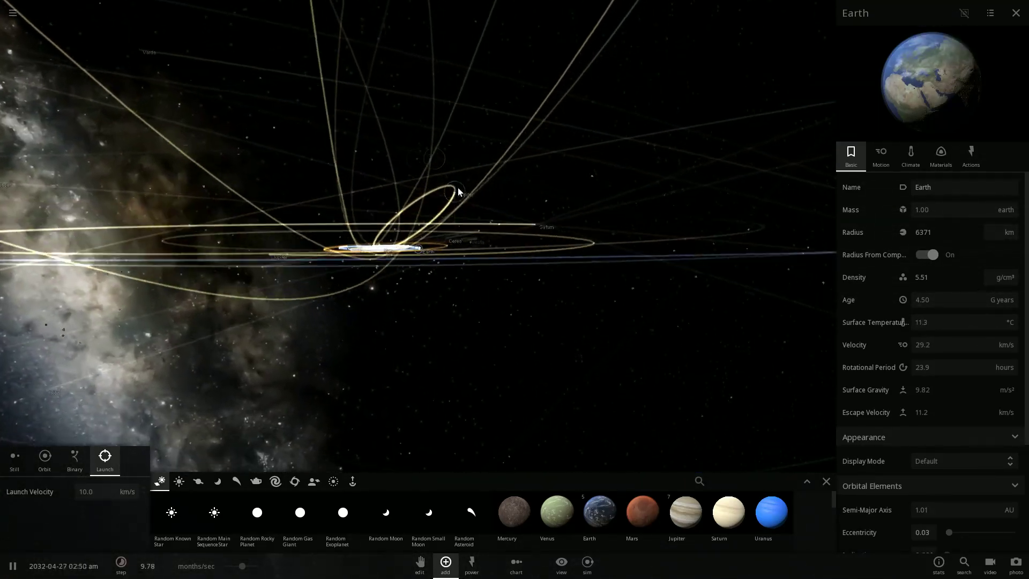
{"action": "left_click", "coordinate": [685, 512]}
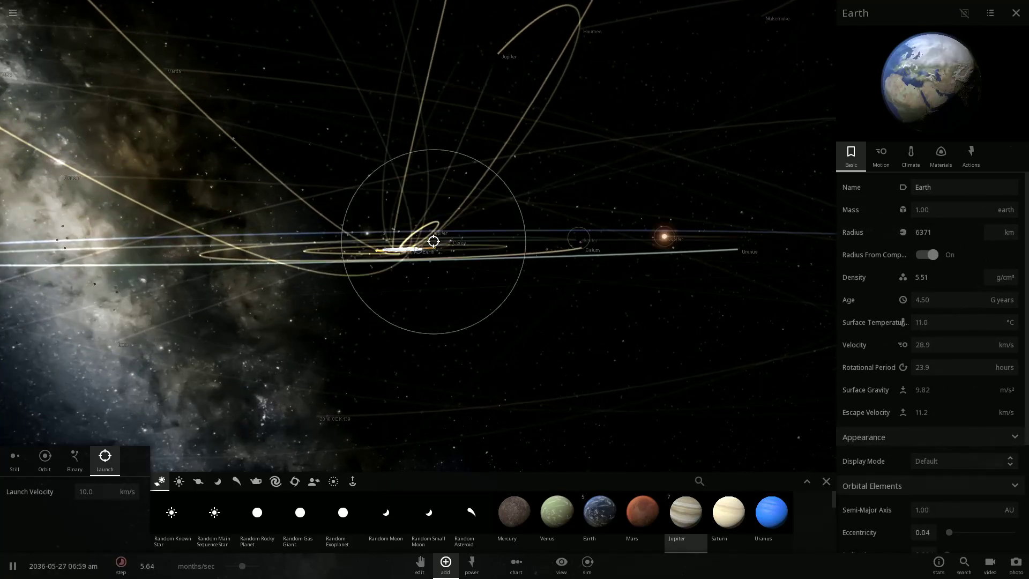
{"action": "right_click", "coordinate": [433, 241]}
{"action": "mouse_move", "coordinate": [434, 242]}
{"action": "left_mouse_down"}
{"action": "mouse_move", "coordinate": [426, 364]}
{"action": "mouse_move", "coordinate": [593, 217]}
{"action": "left_mouse_up"}
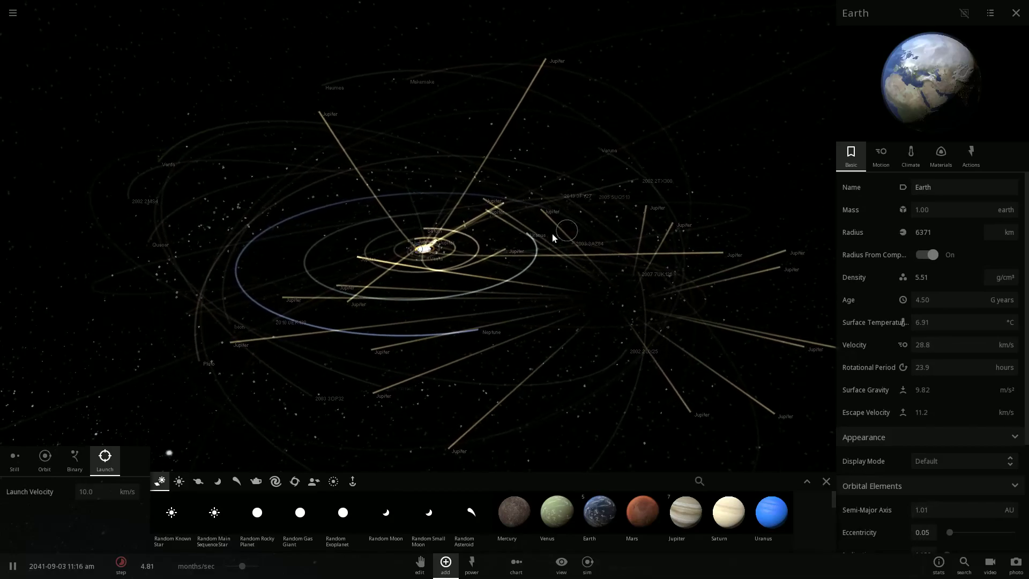
{"action": "scroll", "coordinate": [459, 242], "scroll_direction": "up", "scroll_amount": 5}
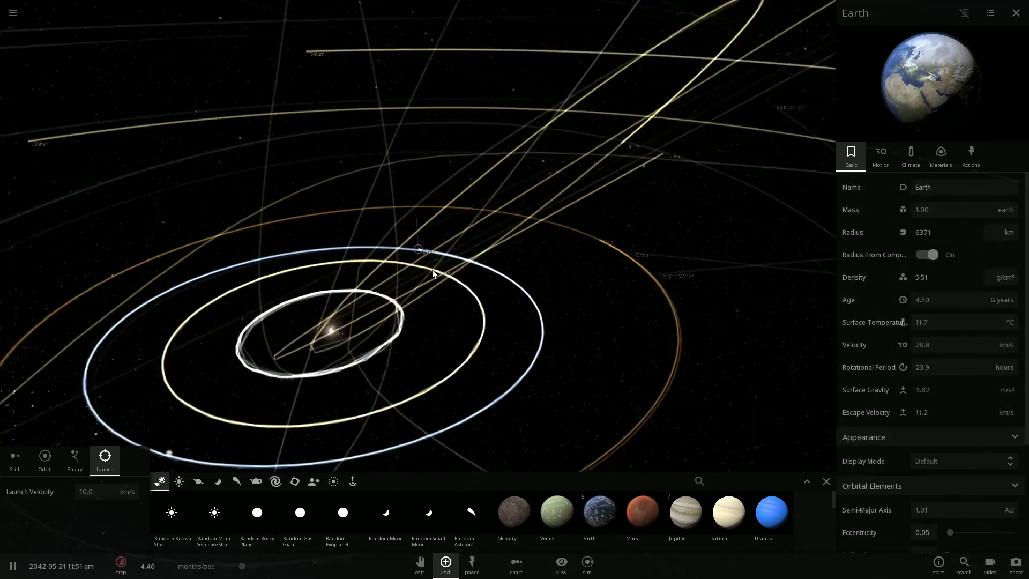
{"action": "scroll", "coordinate": [431, 270], "scroll_direction": "down", "scroll_amount": 5}
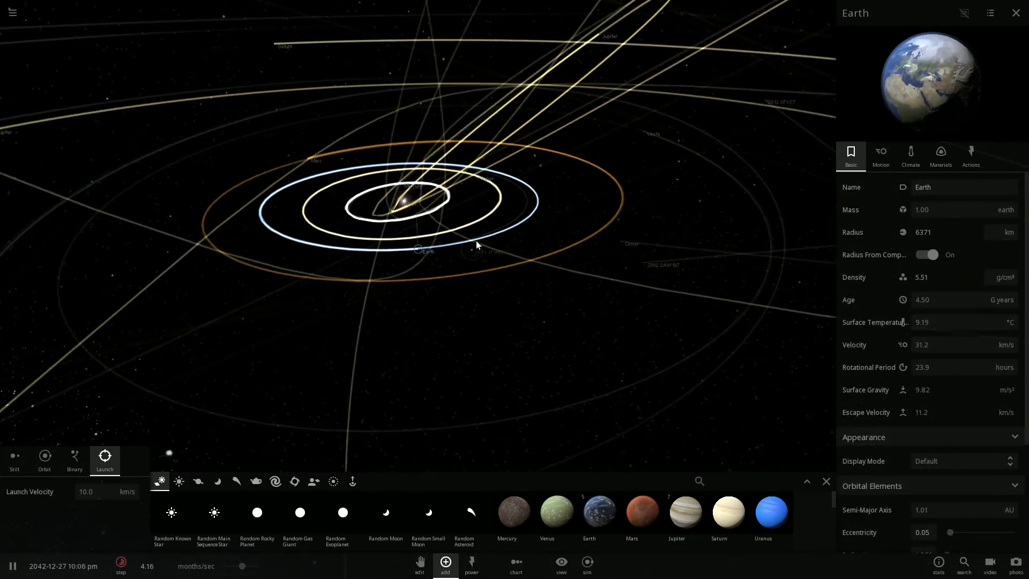
{"action": "scroll", "coordinate": [476, 241], "scroll_direction": "down", "scroll_amount": 5}
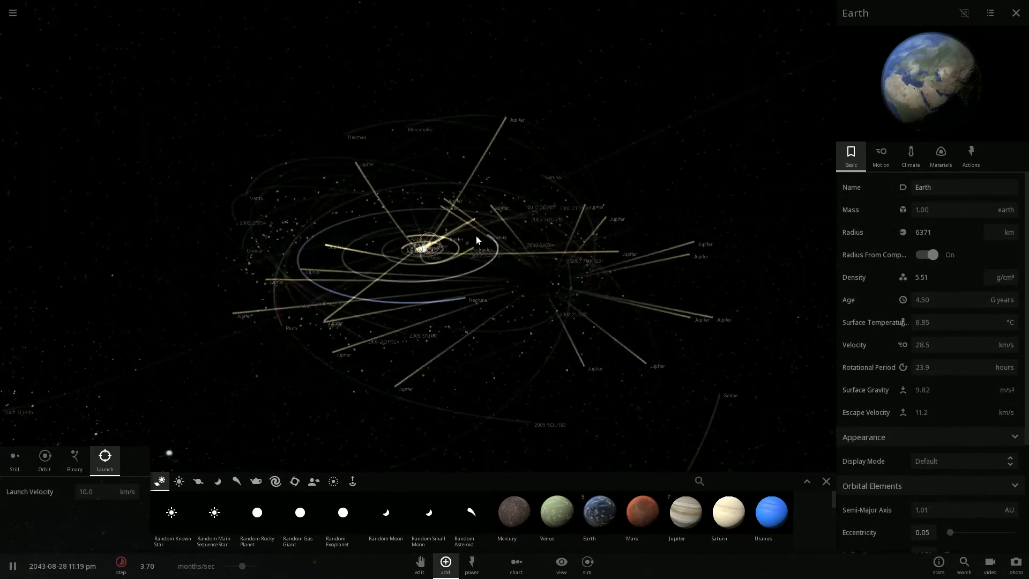
{"action": "scroll", "coordinate": [476, 240], "scroll_direction": "up", "scroll_amount": 5}
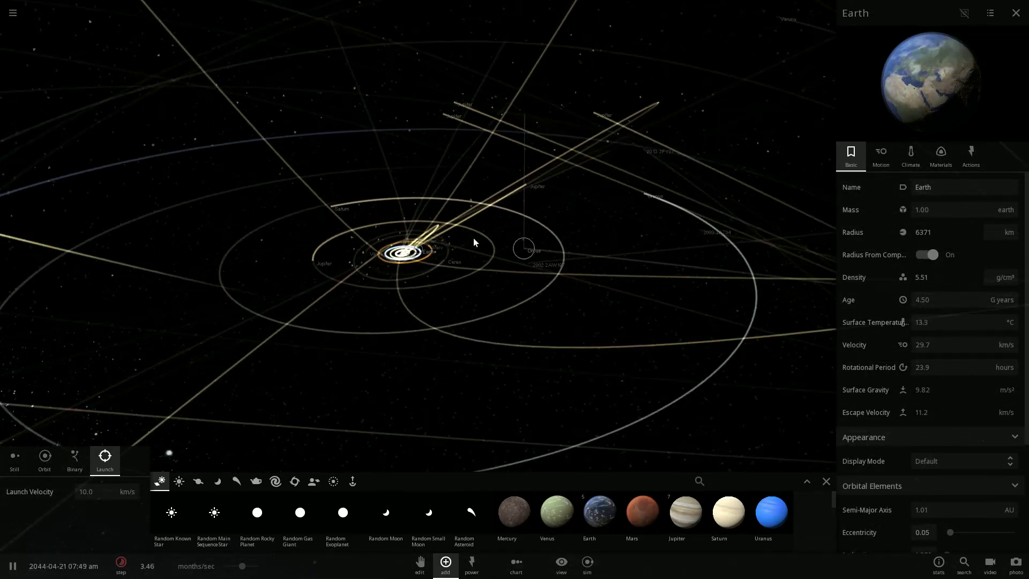
{"action": "scroll", "coordinate": [474, 241], "scroll_direction": "down", "scroll_amount": 5}
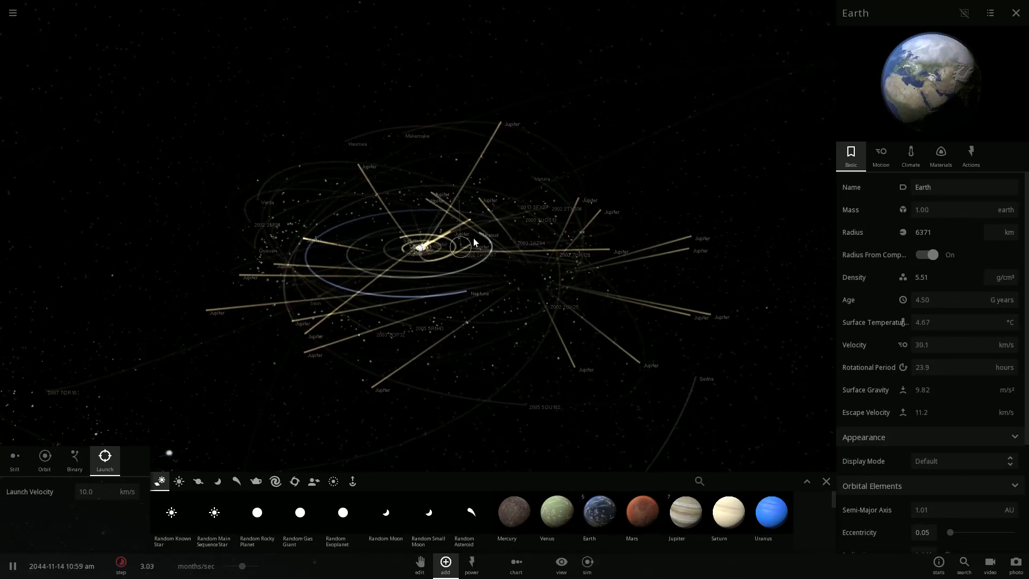
{"action": "scroll", "coordinate": [475, 240], "scroll_direction": "up", "scroll_amount": 5}
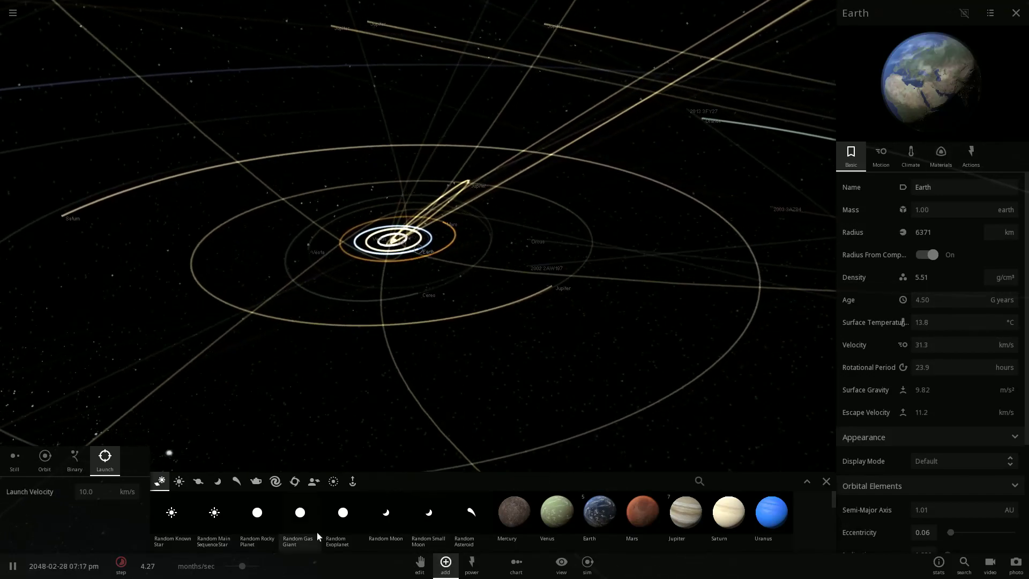
Step: Slow time to about two days per second and focus on the Sun
{"action": "left_click_drag", "start_coordinate": [241, 566], "coordinate": [217, 566]}
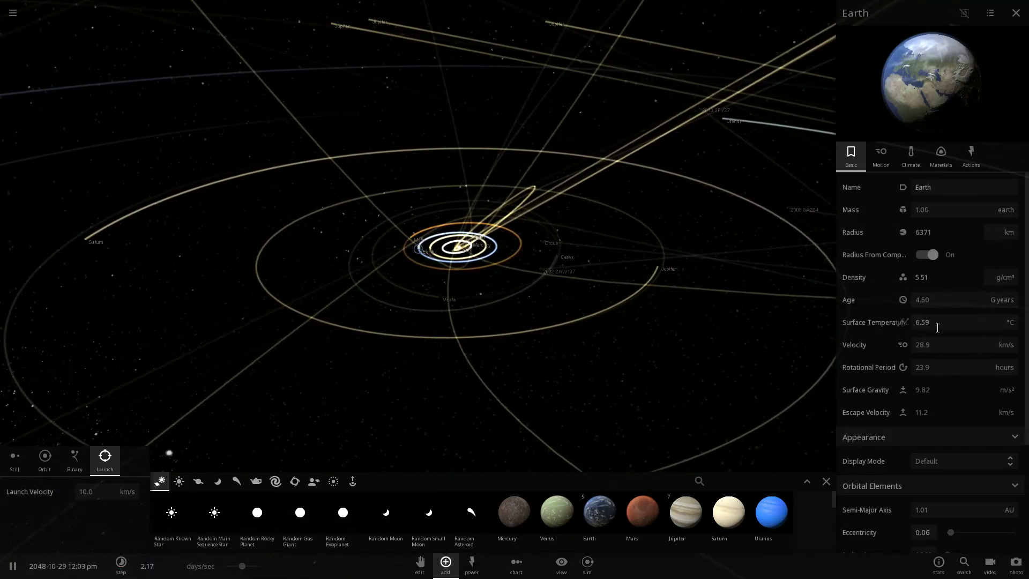
{"action": "scroll", "coordinate": [573, 277], "scroll_direction": "up", "scroll_amount": 3}
{"action": "scroll", "coordinate": [573, 277], "scroll_direction": "up", "scroll_amount": 5}
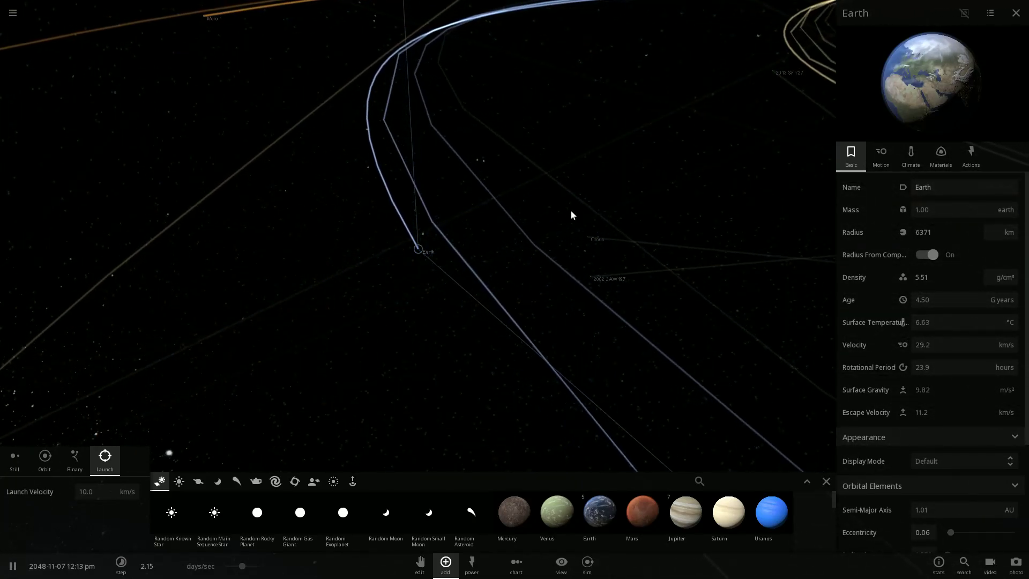
{"action": "mouse_move", "coordinate": [505, 261]}
{"action": "left_mouse_down"}
{"action": "mouse_move", "coordinate": [769, 204]}
{"action": "mouse_move", "coordinate": [676, 258]}
{"action": "mouse_move", "coordinate": [563, 121]}
{"action": "mouse_move", "coordinate": [366, 194]}
{"action": "left_mouse_up"}
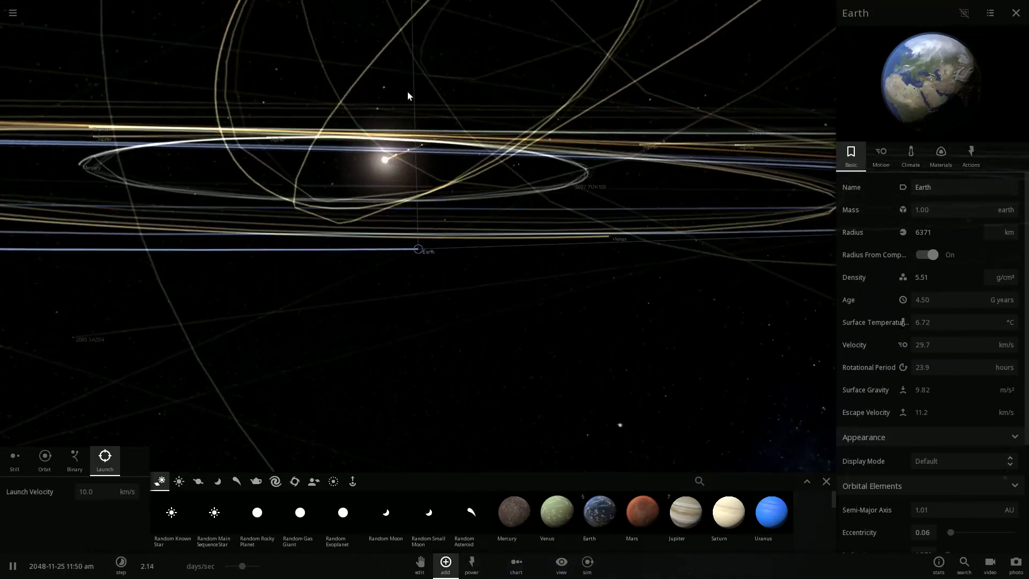
{"action": "double_click", "coordinate": [367, 193]}
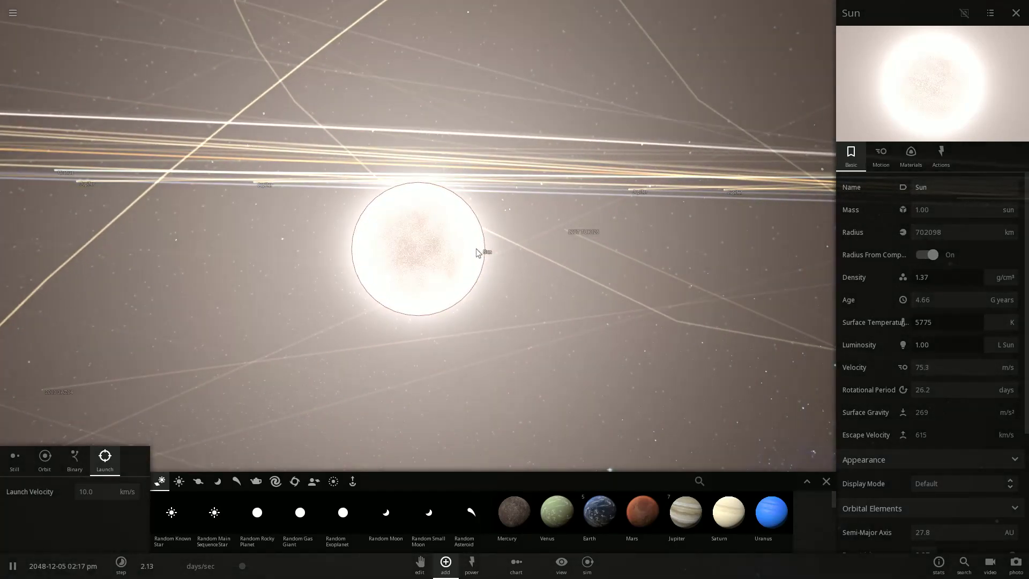
{"action": "scroll", "coordinate": [476, 249], "scroll_direction": "down", "scroll_amount": 5}
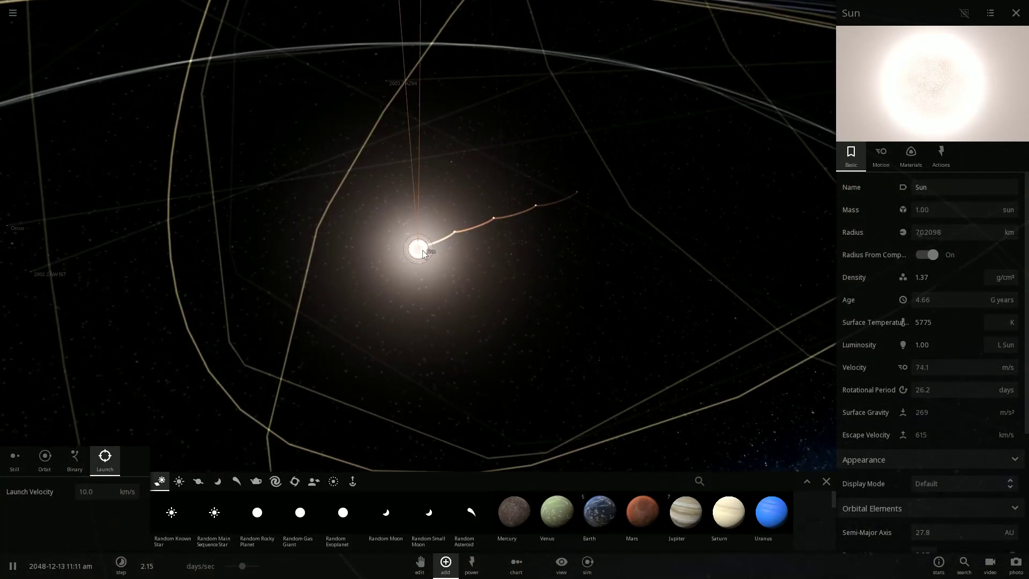
{"action": "left_click_drag", "start_coordinate": [473, 156], "coordinate": [455, 305]}
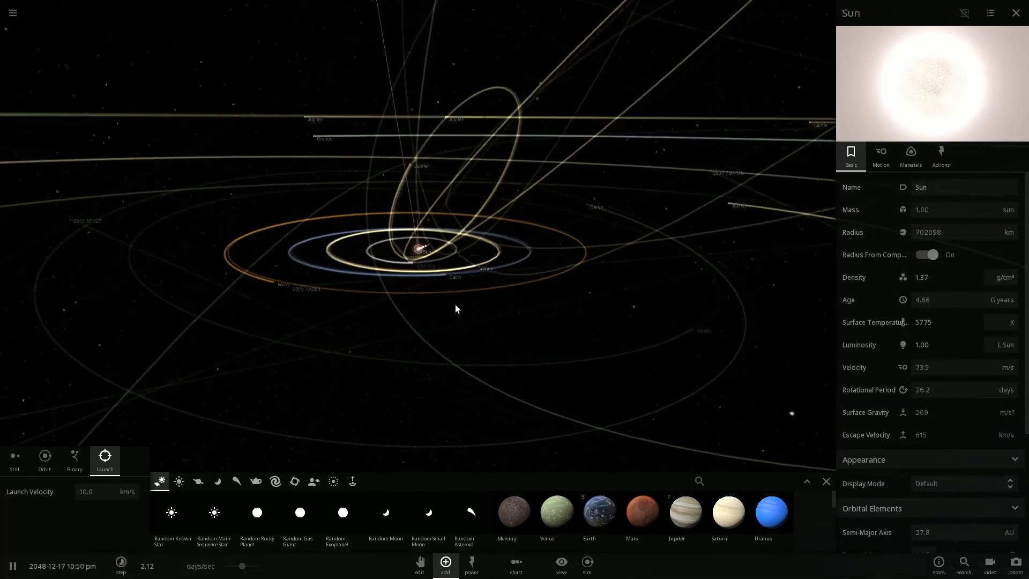
{"action": "scroll", "coordinate": [456, 295], "scroll_direction": "down", "scroll_amount": 3}
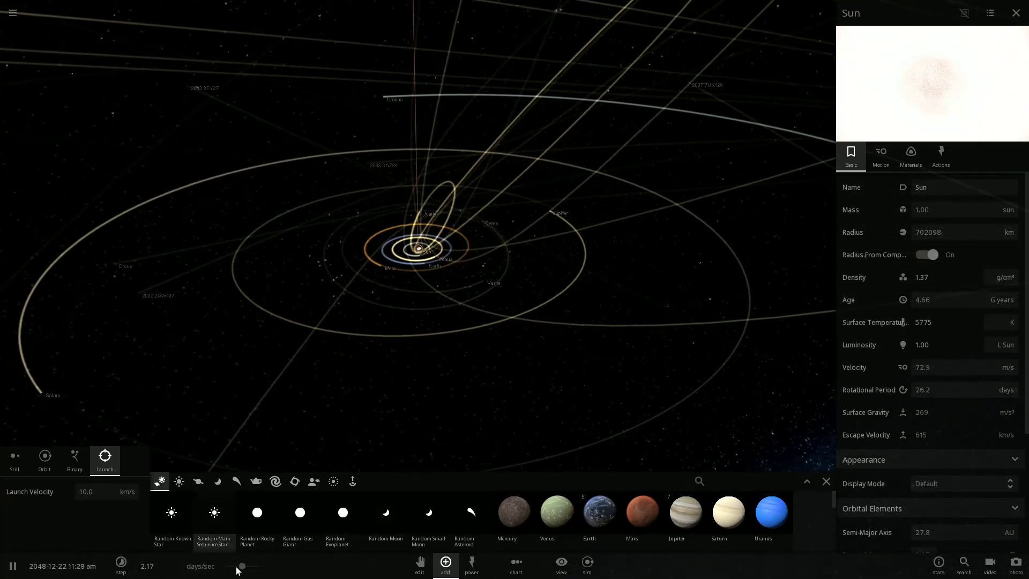
{"action": "scroll", "coordinate": [458, 340], "scroll_direction": "up", "scroll_amount": 3}
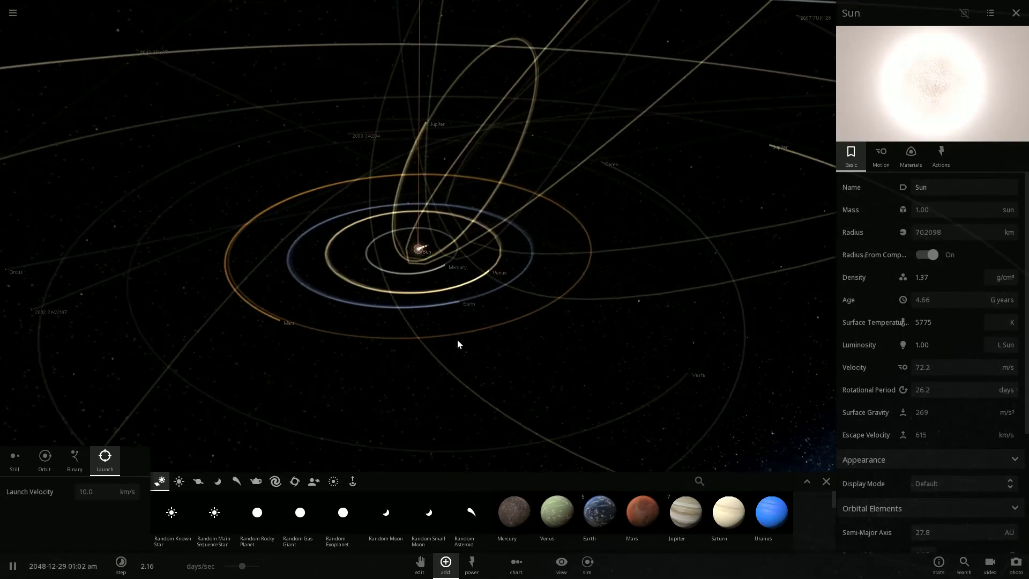
{"action": "scroll", "coordinate": [458, 340], "scroll_direction": "up", "scroll_amount": 2}
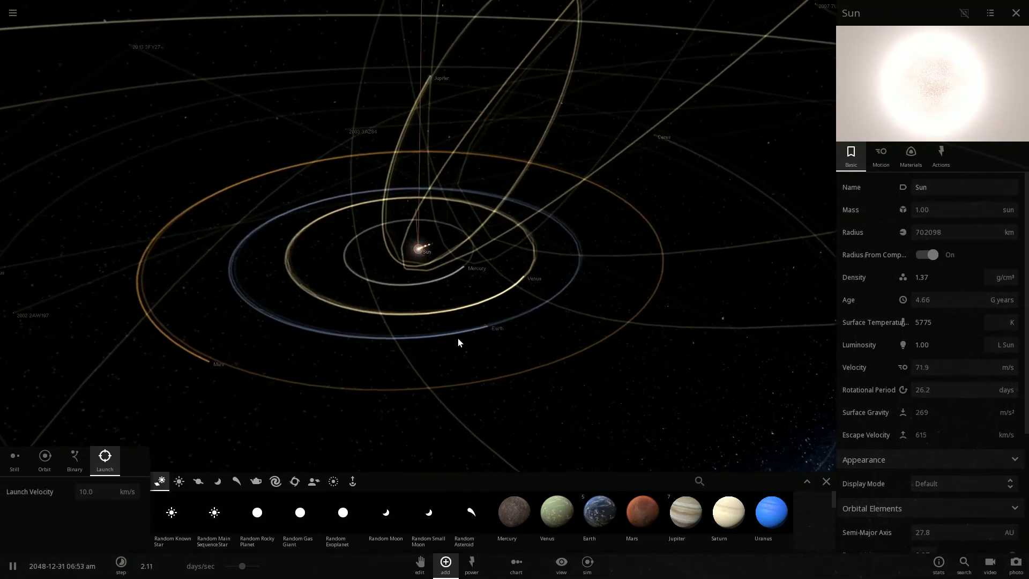